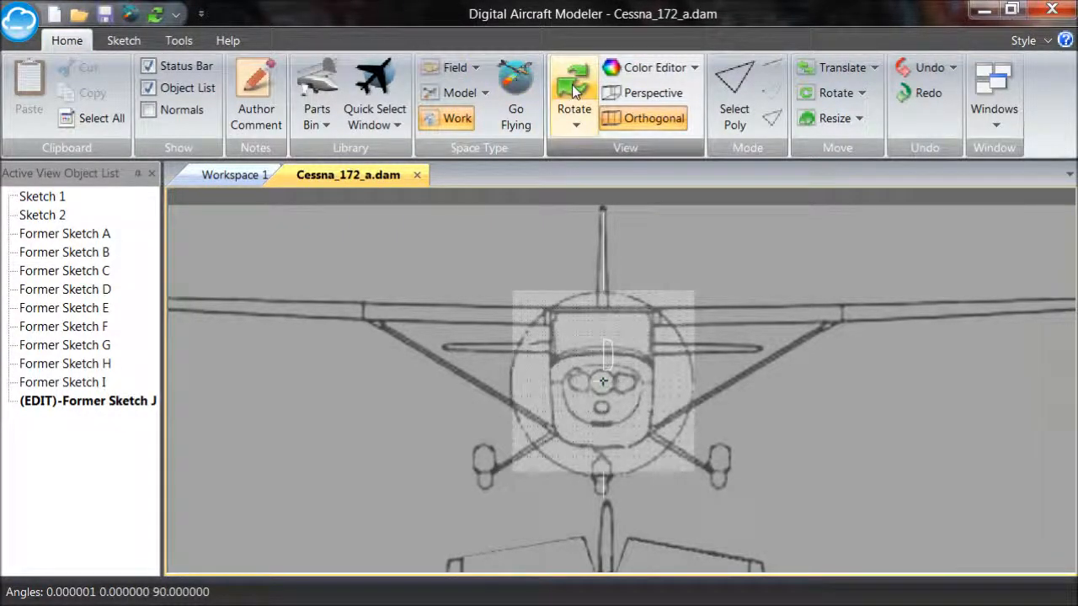
Step: Leave sketch editing and examine the fuselage profile and former sketches in 3D from several angles
{"action": "left_click", "coordinate": [573, 88]}
{"action": "left_click_drag", "start_coordinate": [578, 247], "coordinate": [644, 263]}
{"action": "middle_click_drag", "start_coordinate": [625, 262], "coordinate": [501, 306]}
{"action": "left_click_drag", "start_coordinate": [593, 285], "coordinate": [622, 292]}
{"action": "middle_click_drag", "start_coordinate": [622, 292], "coordinate": [567, 299]}
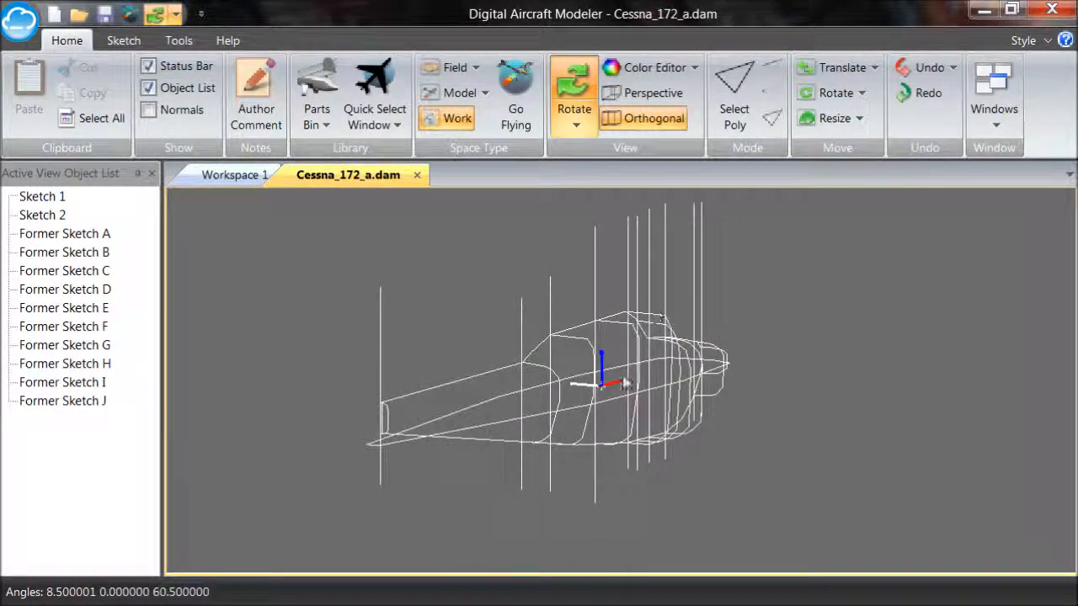
{"action": "left_click_drag", "start_coordinate": [758, 300], "coordinate": [892, 319]}
{"action": "middle_click_drag", "start_coordinate": [706, 302], "coordinate": [519, 327]}
{"action": "left_click_drag", "start_coordinate": [693, 323], "coordinate": [808, 321]}
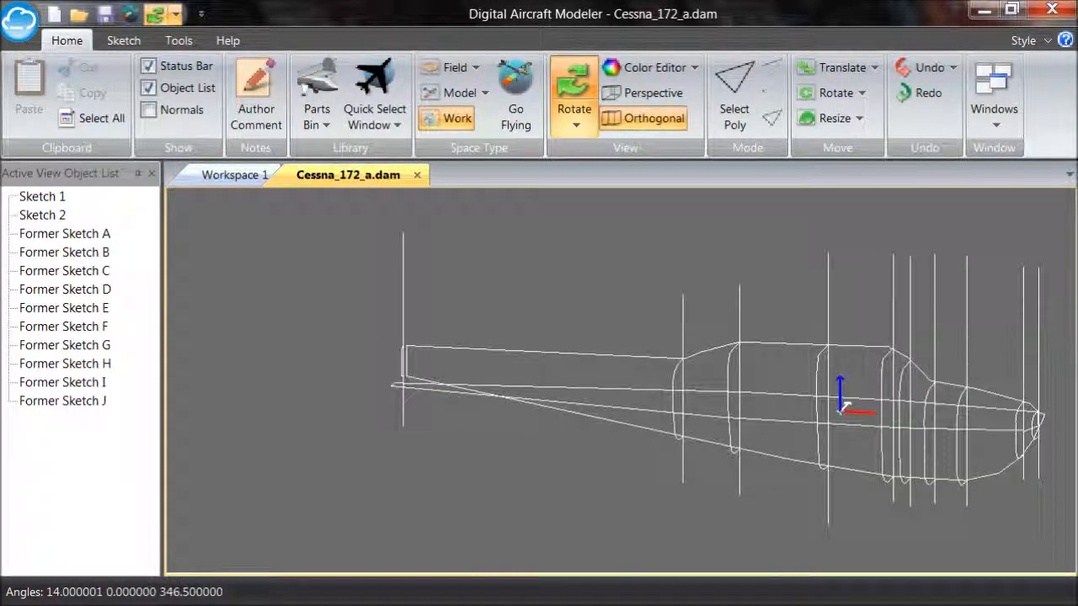
Step: Hide the two fuselage profile sketches, Sketch 1 and Sketch 2
{"action": "left_click", "coordinate": [54, 198]}
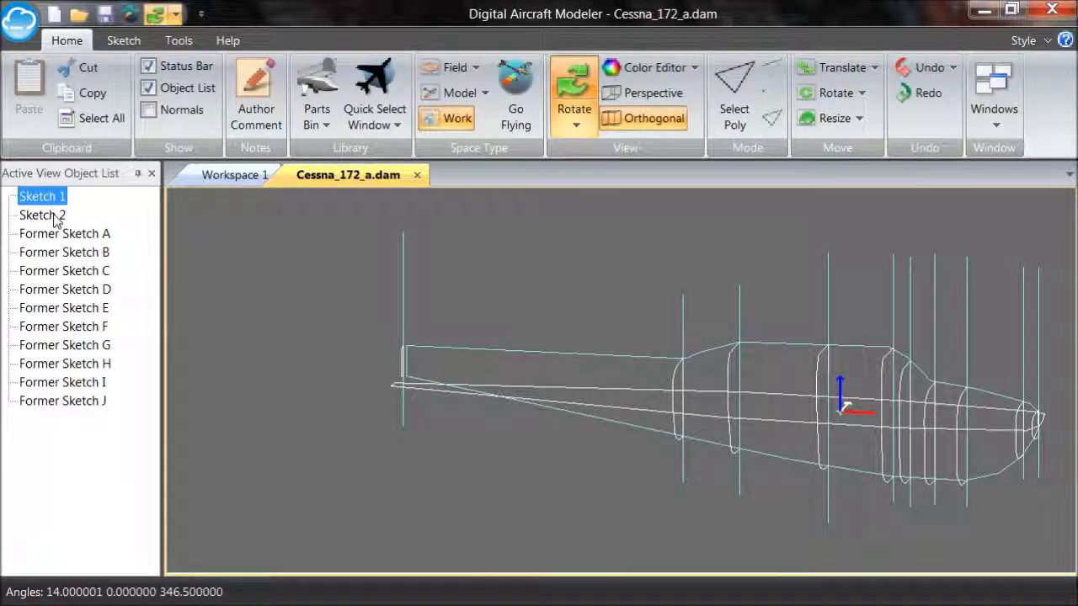
{"action": "left_click", "coordinate": [56, 217]}
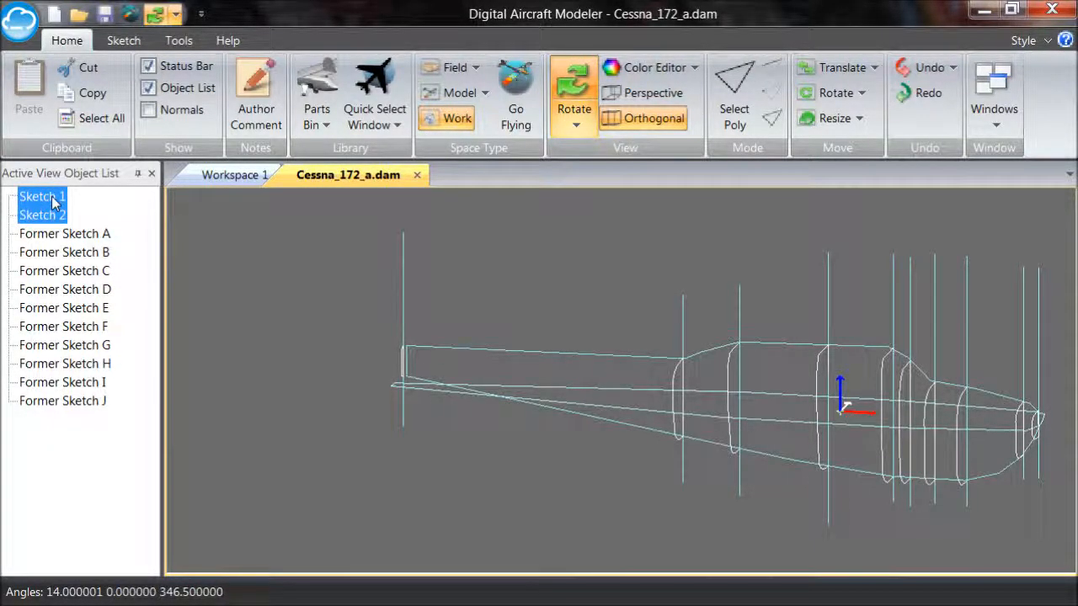
{"action": "right_click", "coordinate": [54, 198]}
{"action": "left_click", "coordinate": [97, 310]}
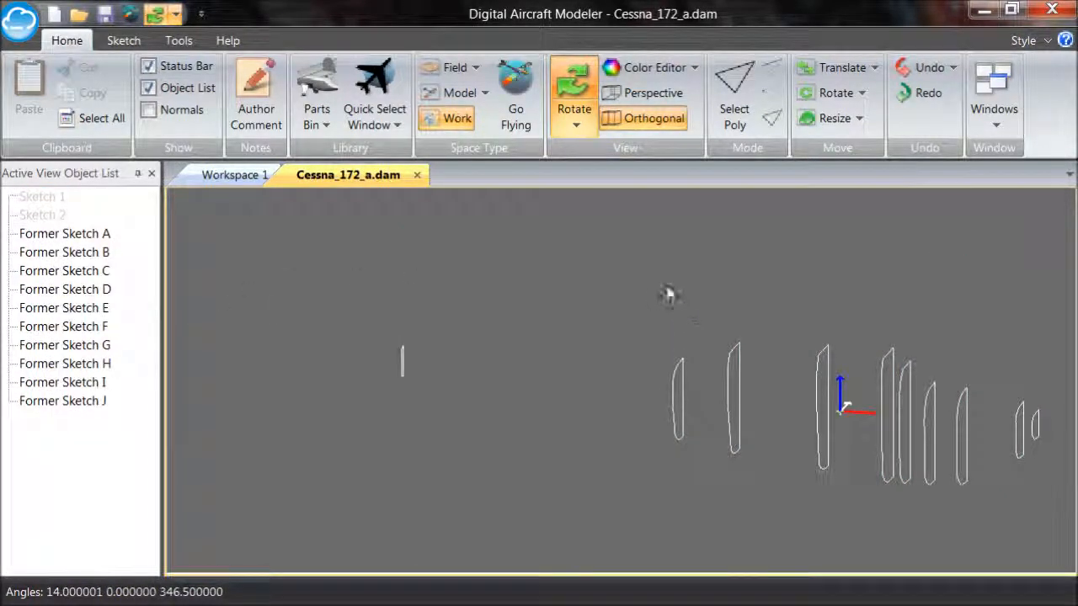
Step: Start a Sketch to Sketch extrude and select Former Sketches A through J in order from nose to tail
{"action": "left_click_drag", "start_coordinate": [559, 269], "coordinate": [551, 279]}
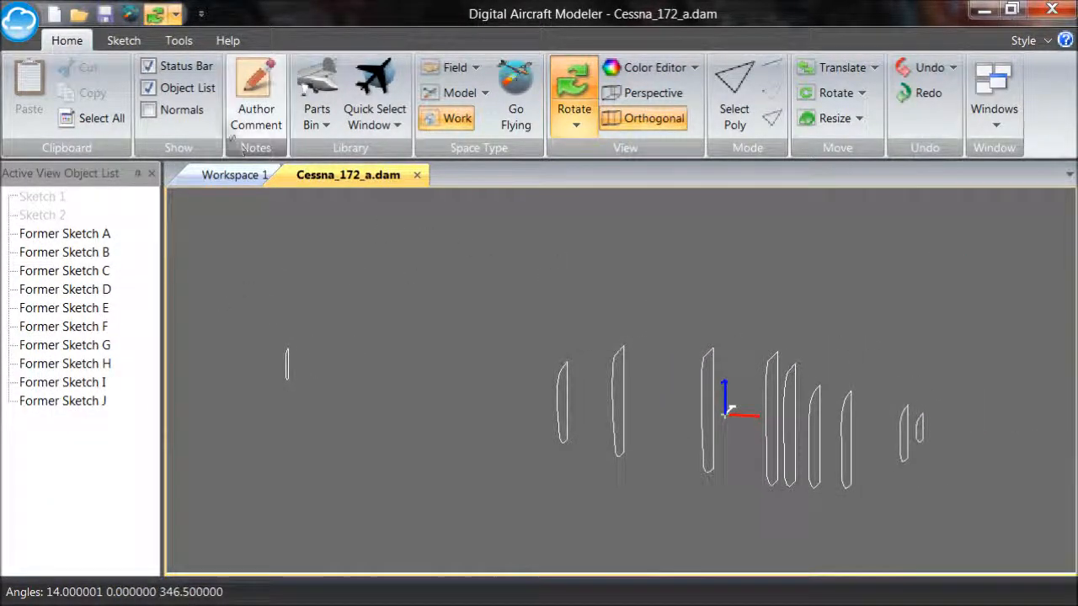
{"action": "left_click", "coordinate": [179, 40]}
{"action": "left_click", "coordinate": [30, 118]}
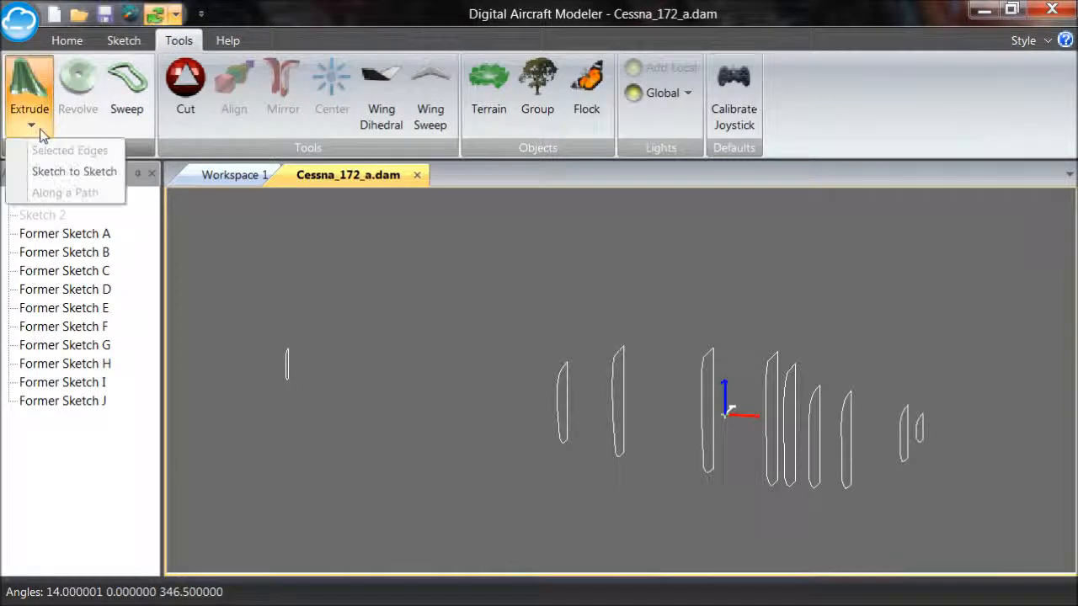
{"action": "left_click", "coordinate": [74, 172]}
{"action": "left_click", "coordinate": [115, 67]}
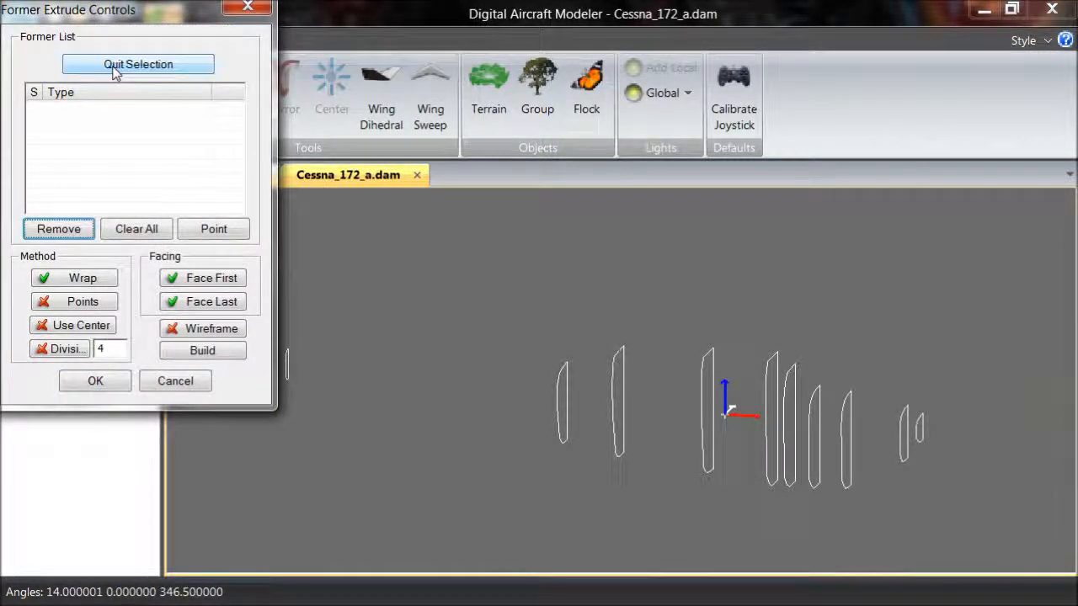
{"action": "left_click", "coordinate": [925, 421]}
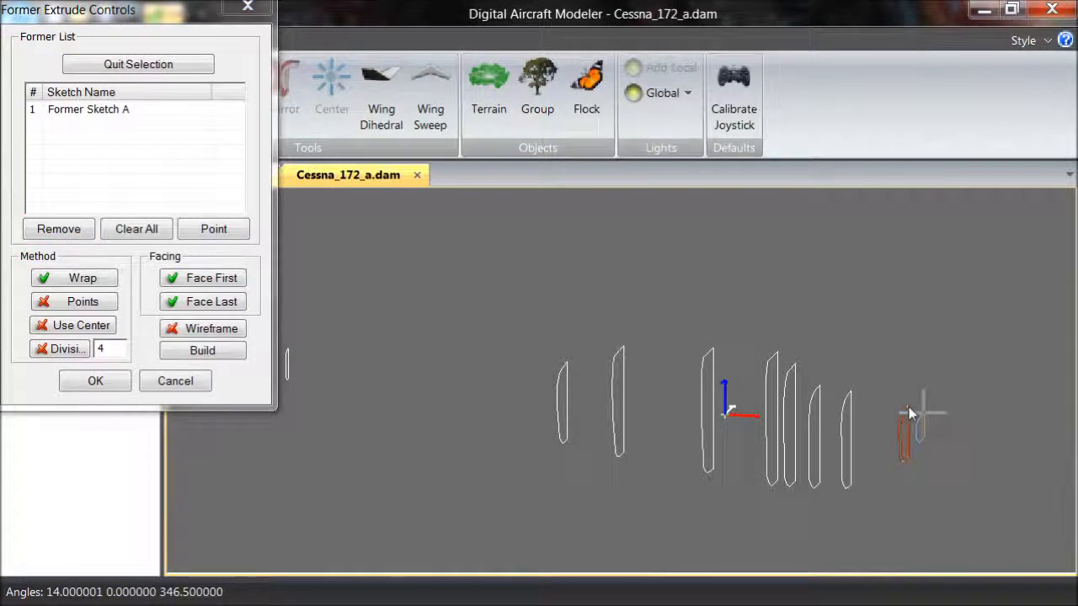
{"action": "left_click", "coordinate": [910, 405]}
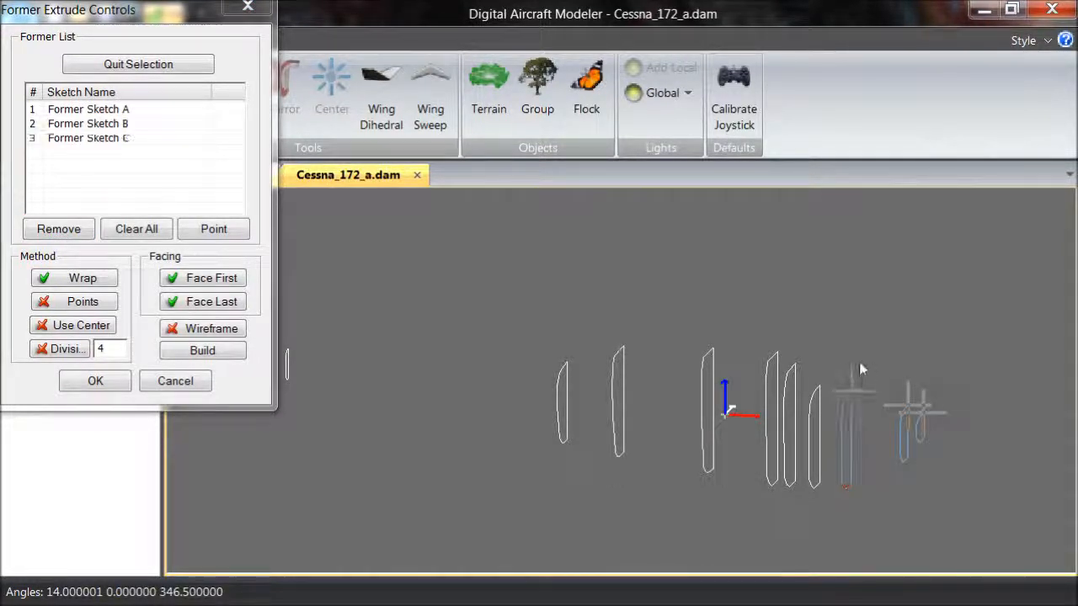
{"action": "left_click", "coordinate": [819, 381]}
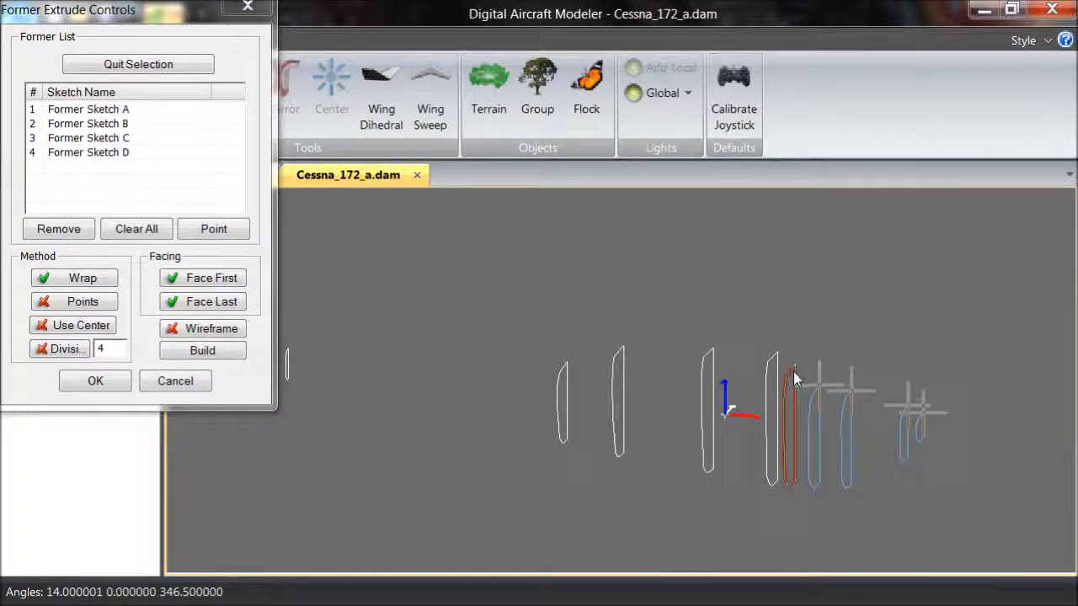
{"action": "left_click", "coordinate": [790, 367]}
{"action": "left_click", "coordinate": [775, 354]}
{"action": "left_click", "coordinate": [713, 356]}
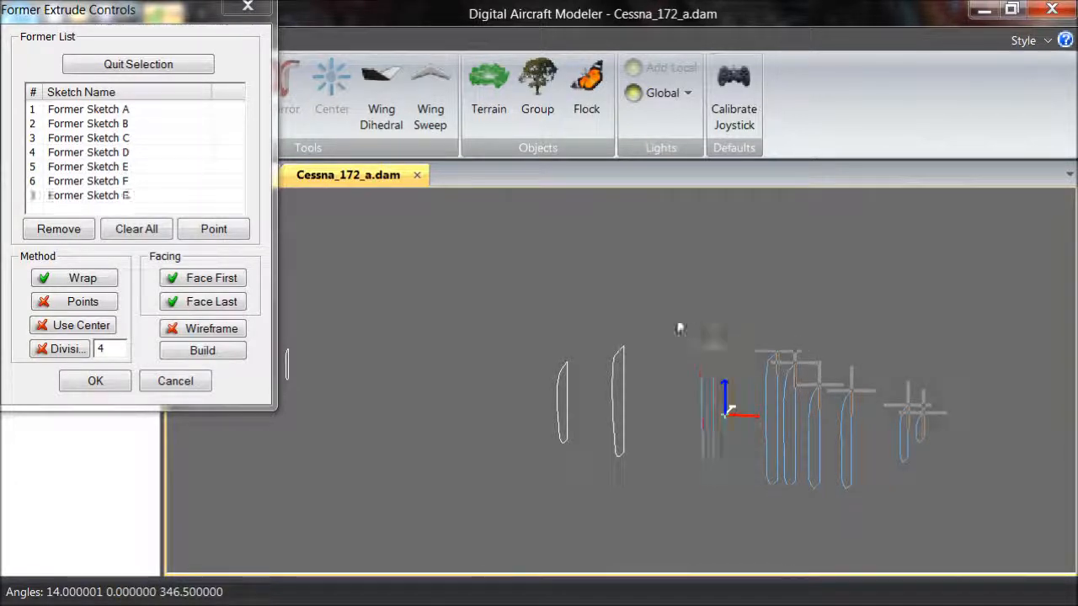
{"action": "left_click", "coordinate": [623, 361]}
{"action": "left_click", "coordinate": [564, 374]}
{"action": "left_click", "coordinate": [287, 359]}
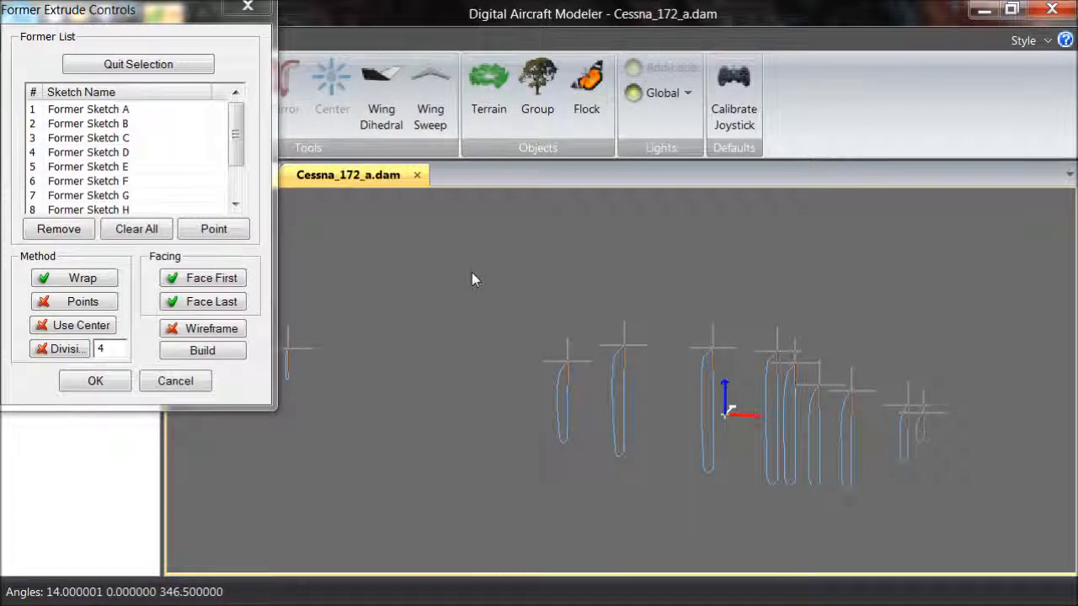
Step: Build the fuselage half shell from the selected formers with the Wrap method and inspect its surface
{"action": "scroll", "coordinate": [472, 272], "scroll_direction": "down", "scroll_amount": 2}
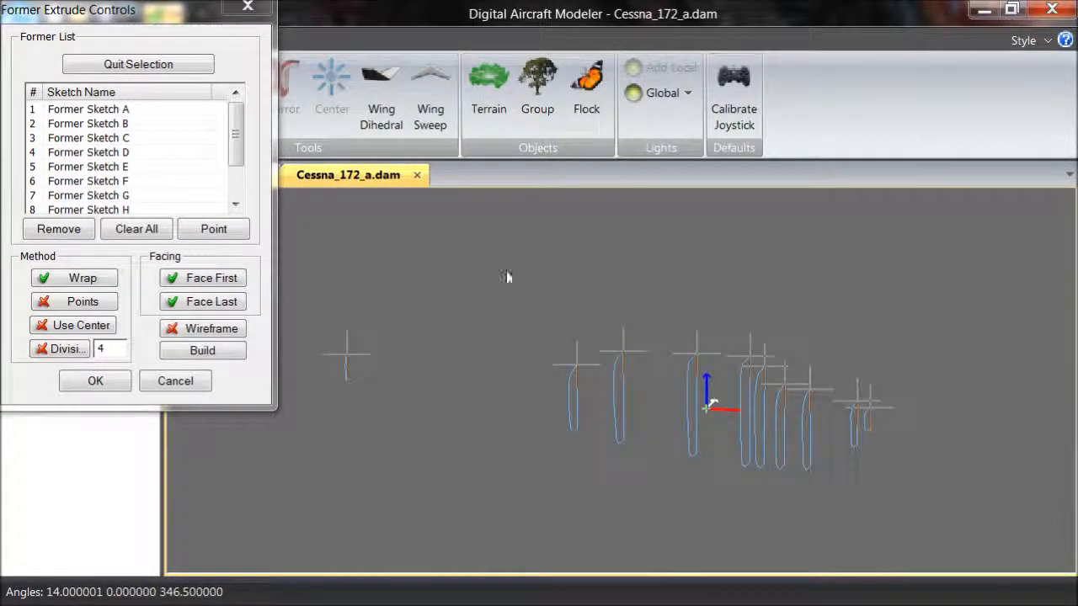
{"action": "left_click", "coordinate": [193, 353]}
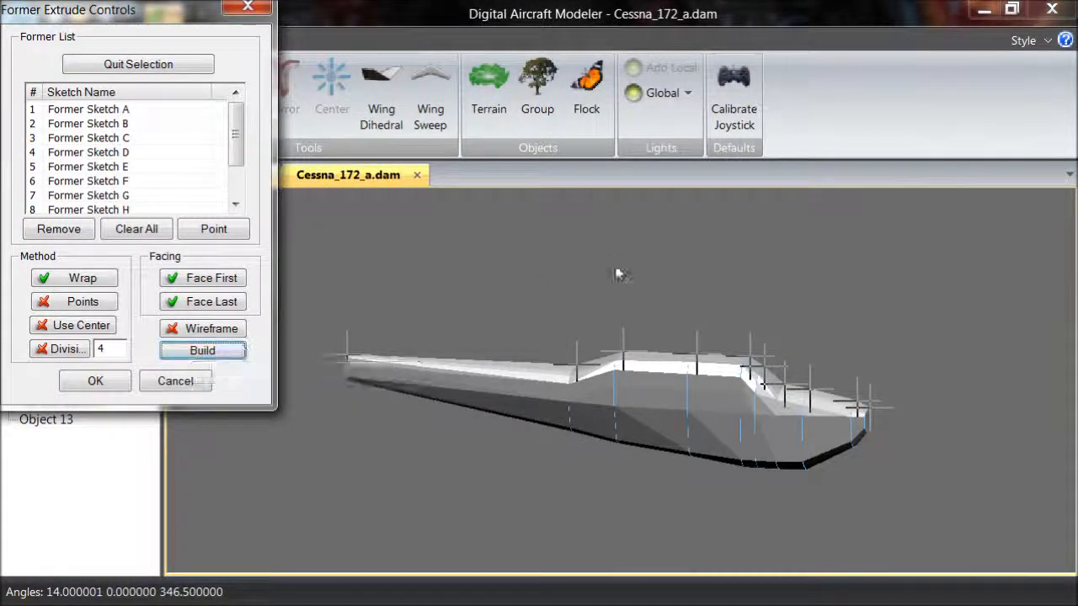
{"action": "mouse_move", "coordinate": [705, 253]}
{"action": "middle_mouse_down"}
{"action": "mouse_move", "coordinate": [590, 286]}
{"action": "mouse_move", "coordinate": [504, 241]}
{"action": "mouse_move", "coordinate": [552, 282]}
{"action": "mouse_move", "coordinate": [645, 211]}
{"action": "mouse_move", "coordinate": [662, 241]}
{"action": "mouse_move", "coordinate": [746, 245]}
{"action": "mouse_move", "coordinate": [720, 267]}
{"action": "middle_mouse_up"}
{"action": "middle_click_drag", "start_coordinate": [656, 389], "coordinate": [623, 382]}
{"action": "middle_click_drag", "start_coordinate": [799, 249], "coordinate": [653, 261]}
{"action": "middle_click_drag", "start_coordinate": [497, 226], "coordinate": [709, 252]}
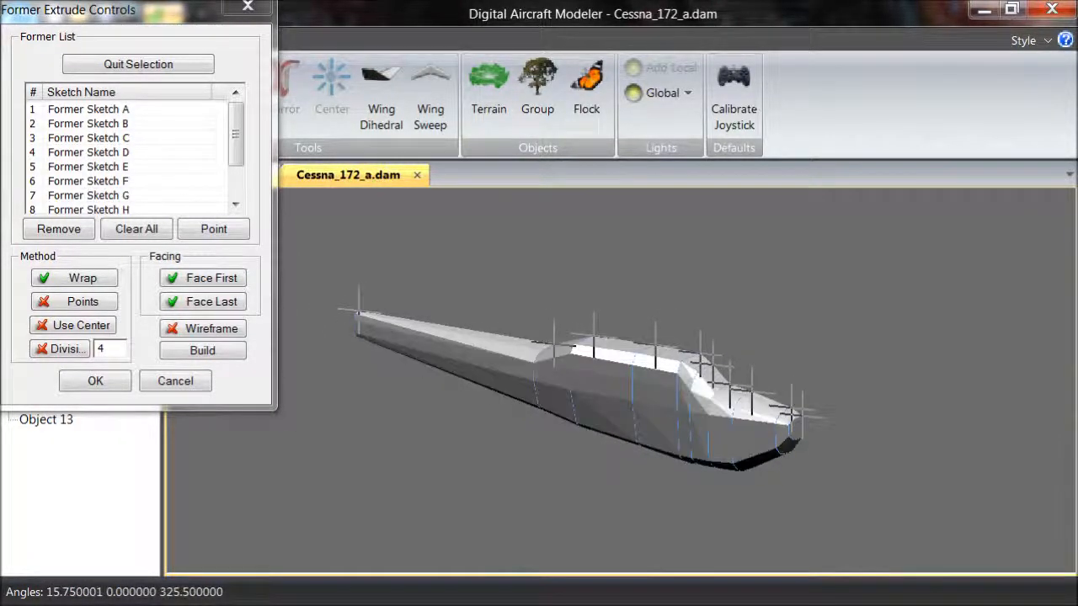
Step: Try building the fuselage shell with the Points method
{"action": "left_click", "coordinate": [91, 305]}
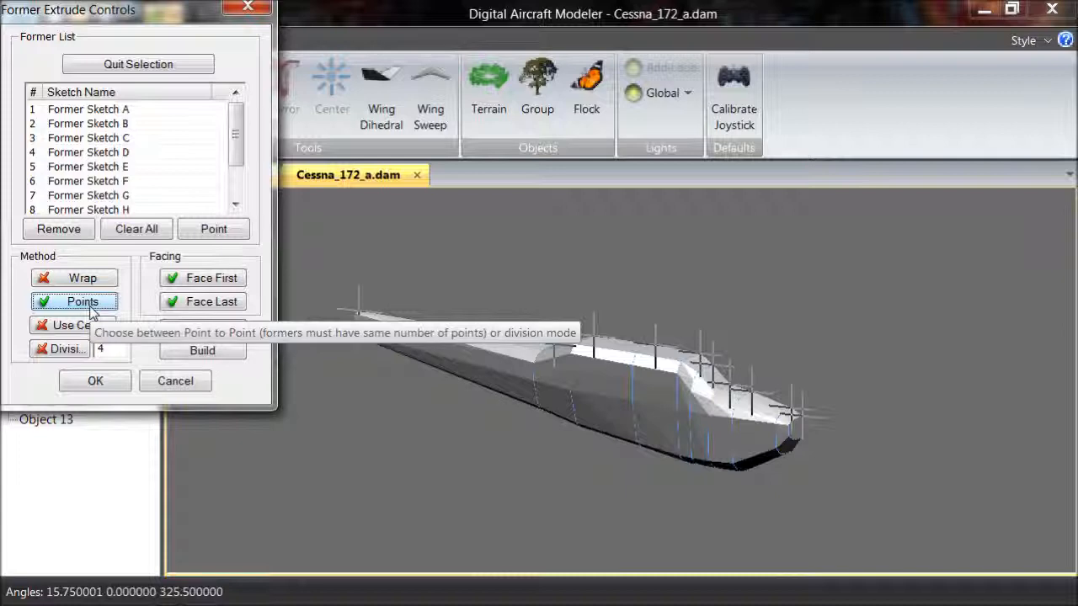
{"action": "left_click", "coordinate": [209, 356]}
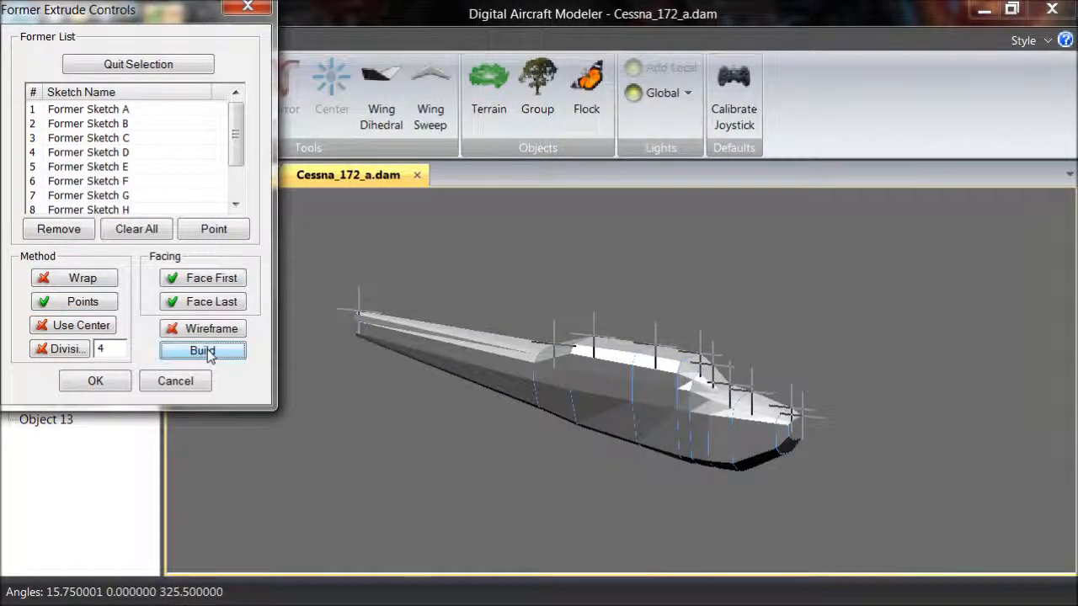
{"action": "middle_click_drag", "start_coordinate": [472, 413], "coordinate": [497, 421]}
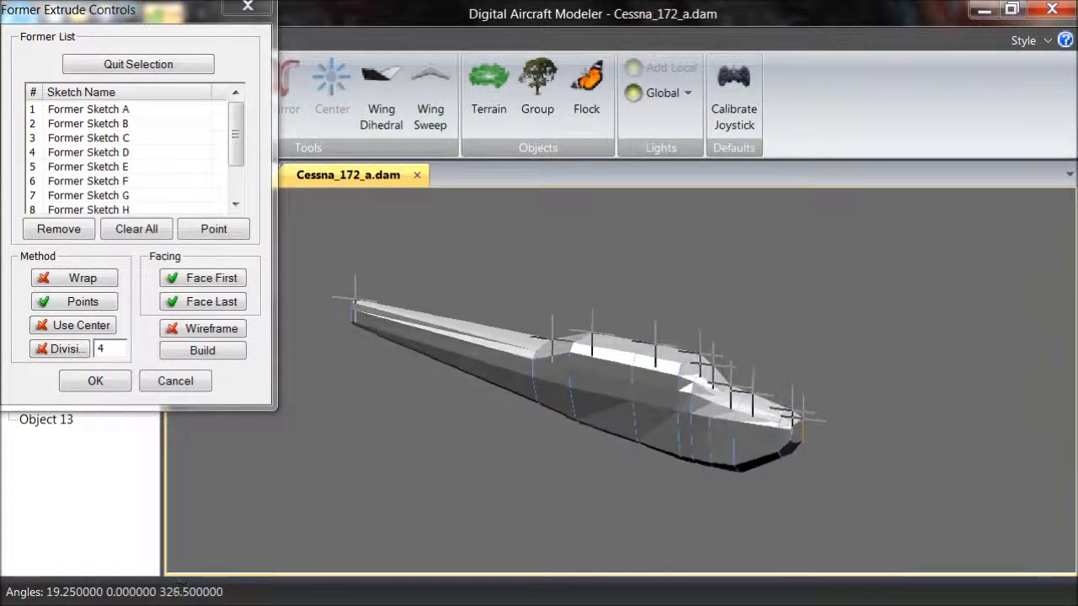
Step: Rebuild the fuselage shell with the Wrap method and accept the extrude
{"action": "left_click", "coordinate": [84, 281]}
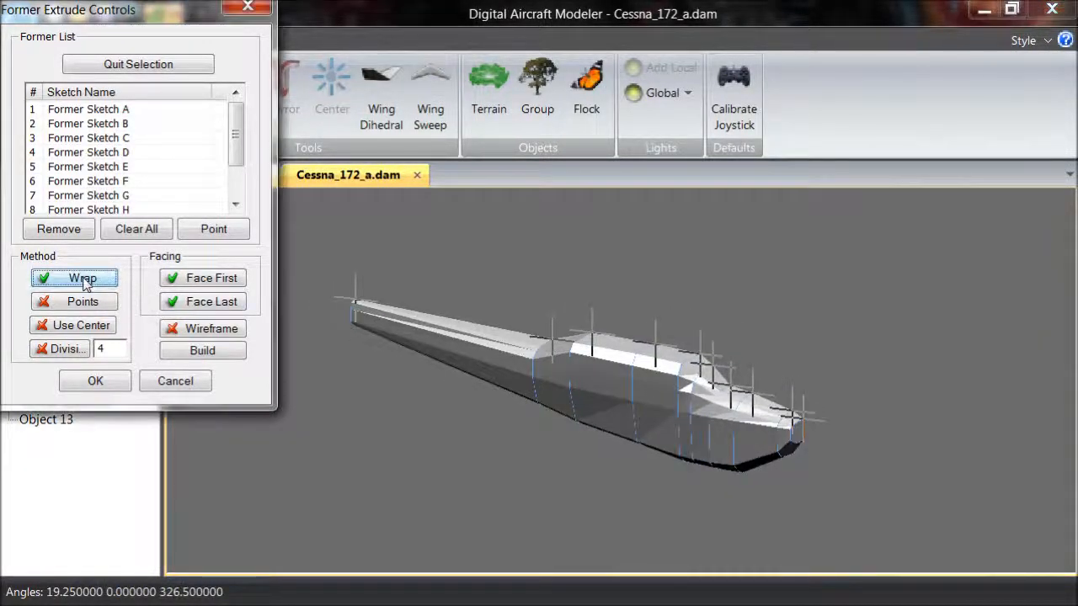
{"action": "left_click", "coordinate": [215, 352]}
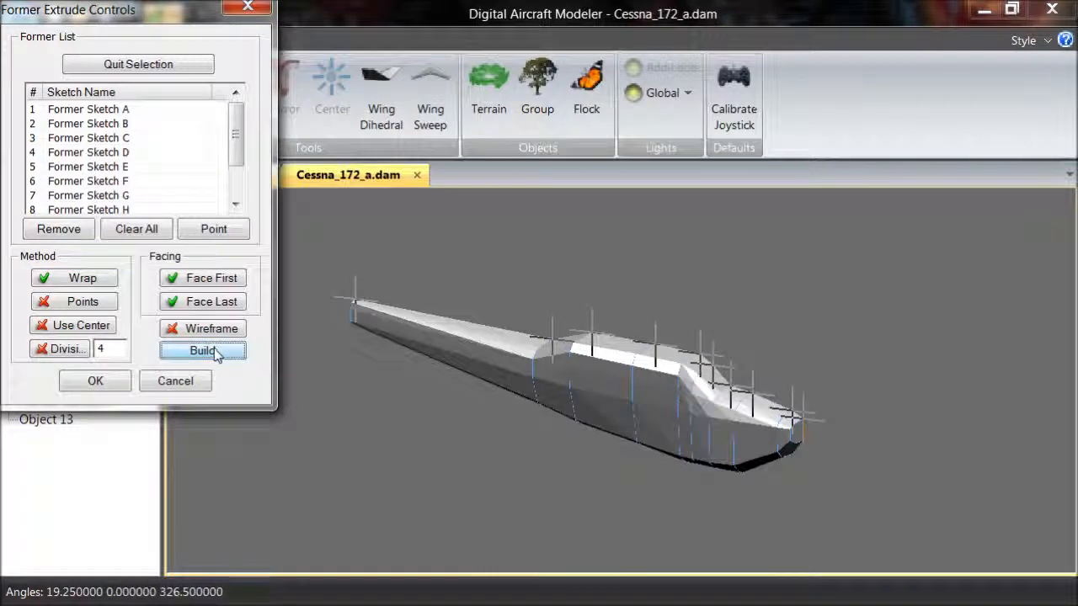
{"action": "left_click", "coordinate": [114, 387]}
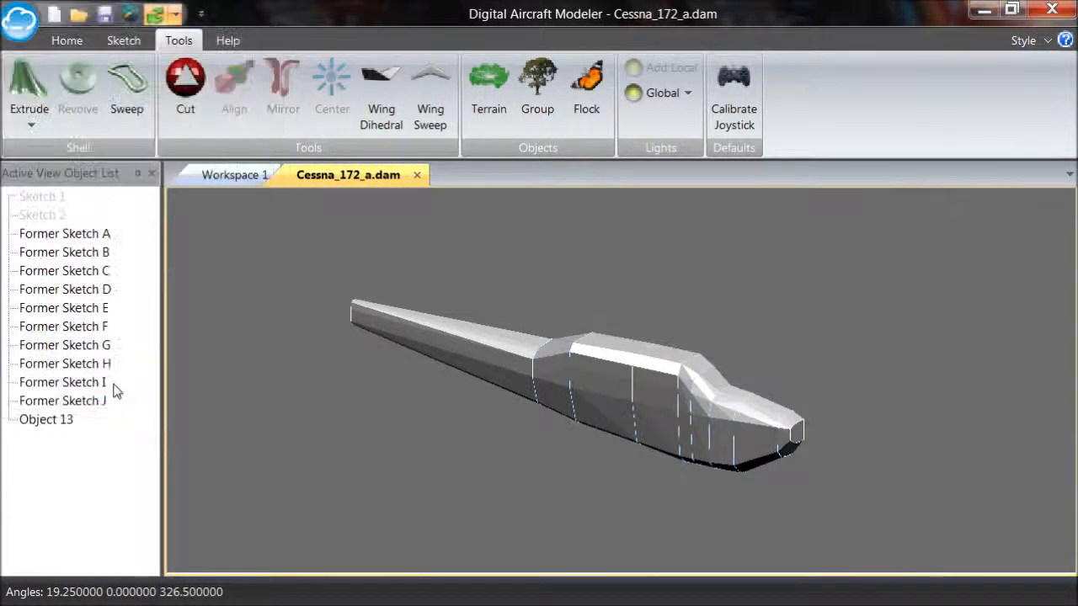
Step: Hide Former Sketches A through J
{"action": "left_click", "coordinate": [95, 235]}
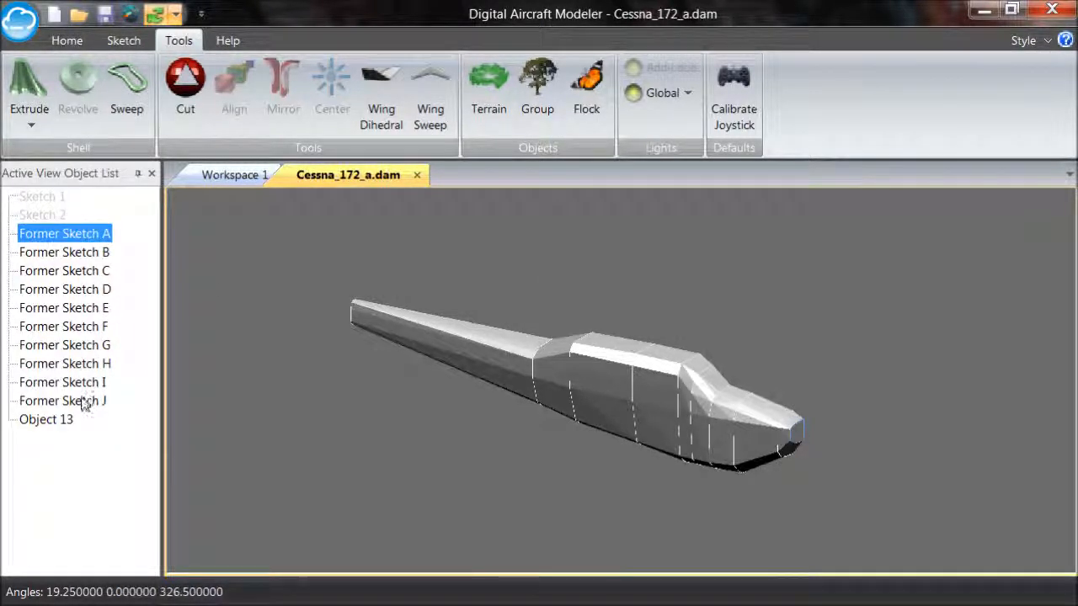
{"action": "left_click", "coordinate": [84, 403], "text": "shift"}
{"action": "right_click", "coordinate": [84, 403]}
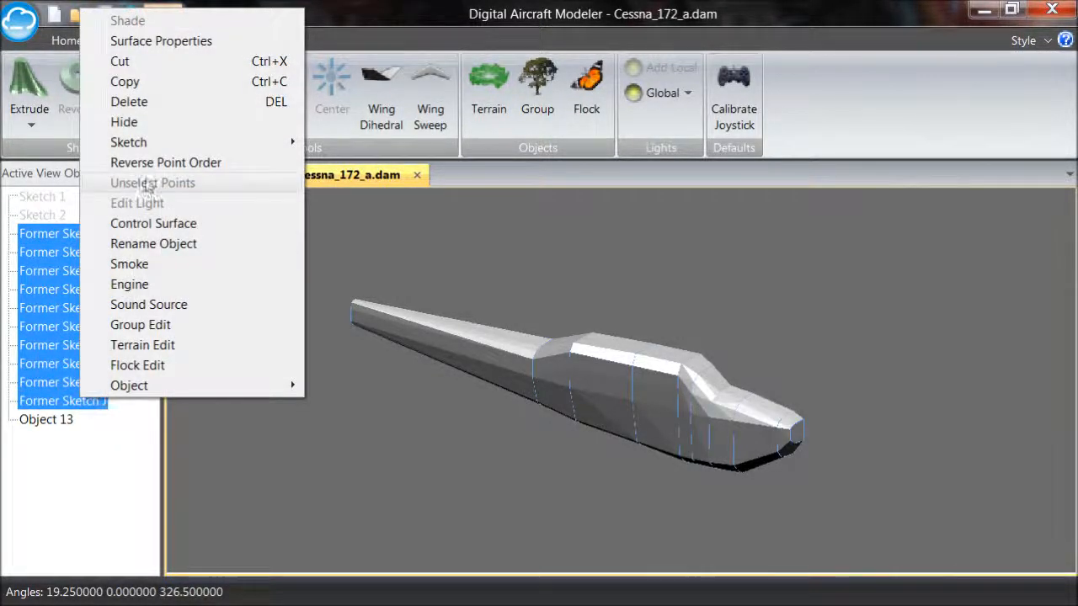
{"action": "left_click", "coordinate": [141, 128]}
Step: Turn on Wireframe in the surface properties of Object 13 and inspect the fuselage mesh from several angles
{"action": "mouse_move", "coordinate": [610, 296]}
{"action": "middle_mouse_down"}
{"action": "mouse_move", "coordinate": [504, 318]}
{"action": "mouse_move", "coordinate": [353, 269]}
{"action": "mouse_move", "coordinate": [397, 243]}
{"action": "mouse_move", "coordinate": [561, 242]}
{"action": "mouse_move", "coordinate": [572, 252]}
{"action": "middle_mouse_up"}
{"action": "scroll", "coordinate": [611, 257], "scroll_direction": "up", "scroll_amount": 5}
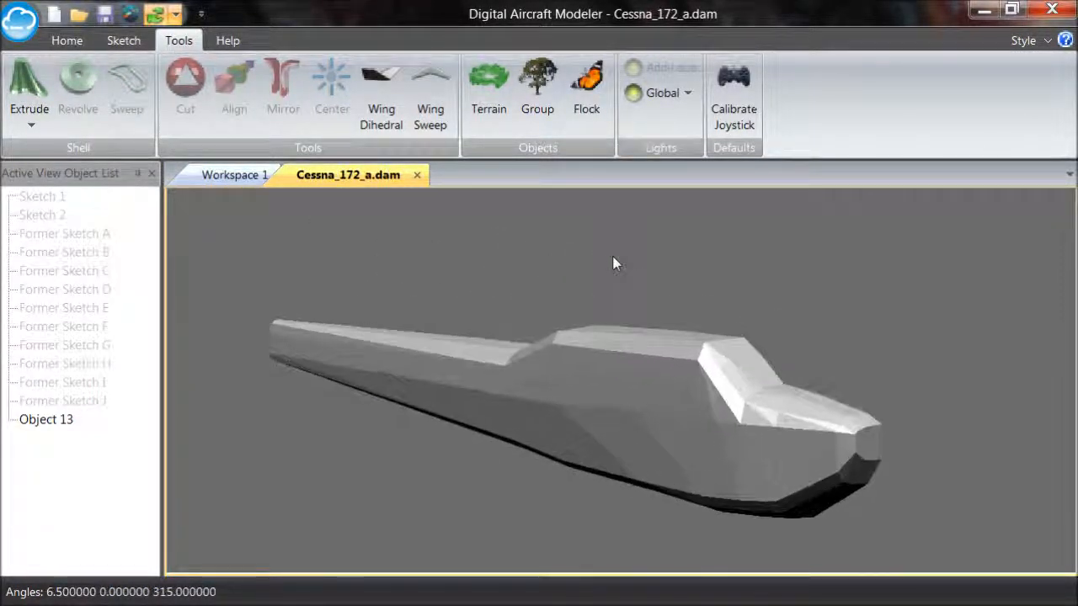
{"action": "right_click", "coordinate": [64, 421]}
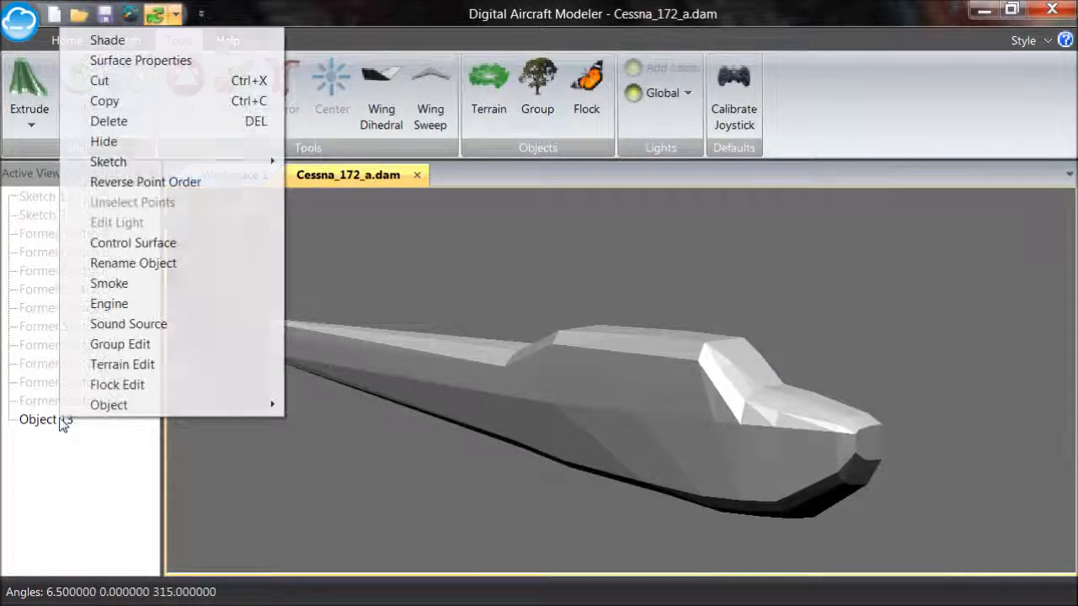
{"action": "left_click", "coordinate": [128, 61]}
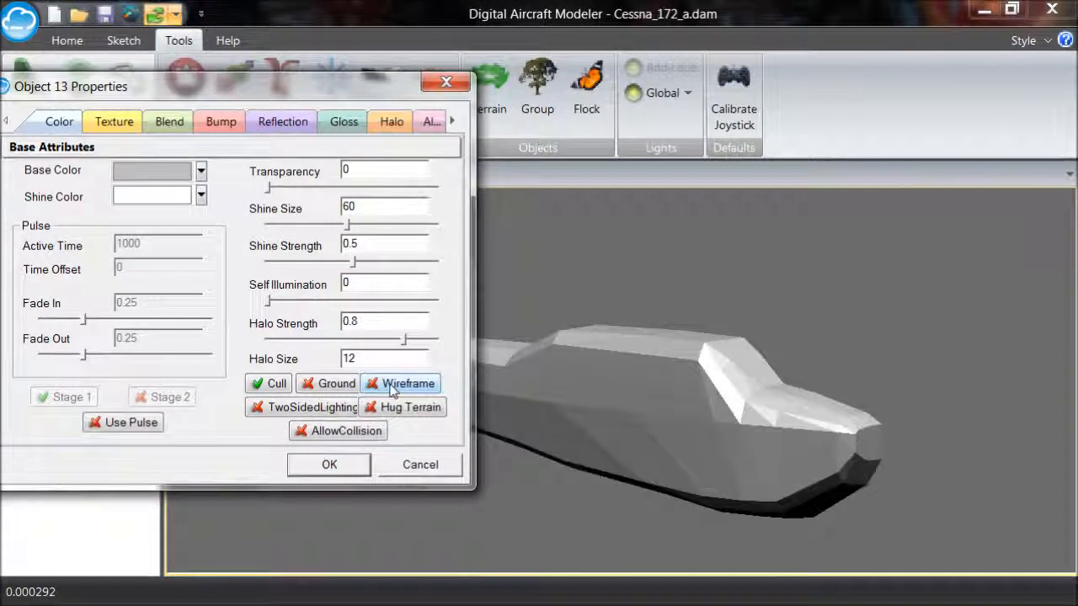
{"action": "left_click", "coordinate": [393, 385]}
{"action": "left_click", "coordinate": [330, 465]}
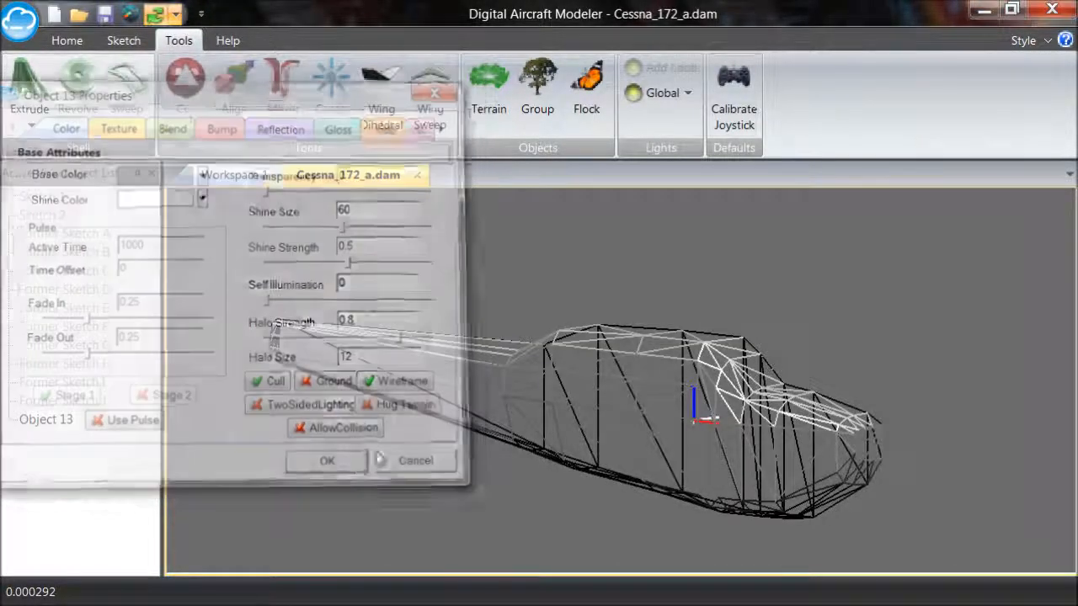
{"action": "middle_click_drag", "start_coordinate": [715, 302], "coordinate": [457, 328]}
{"action": "middle_click_drag", "start_coordinate": [572, 401], "coordinate": [680, 385]}
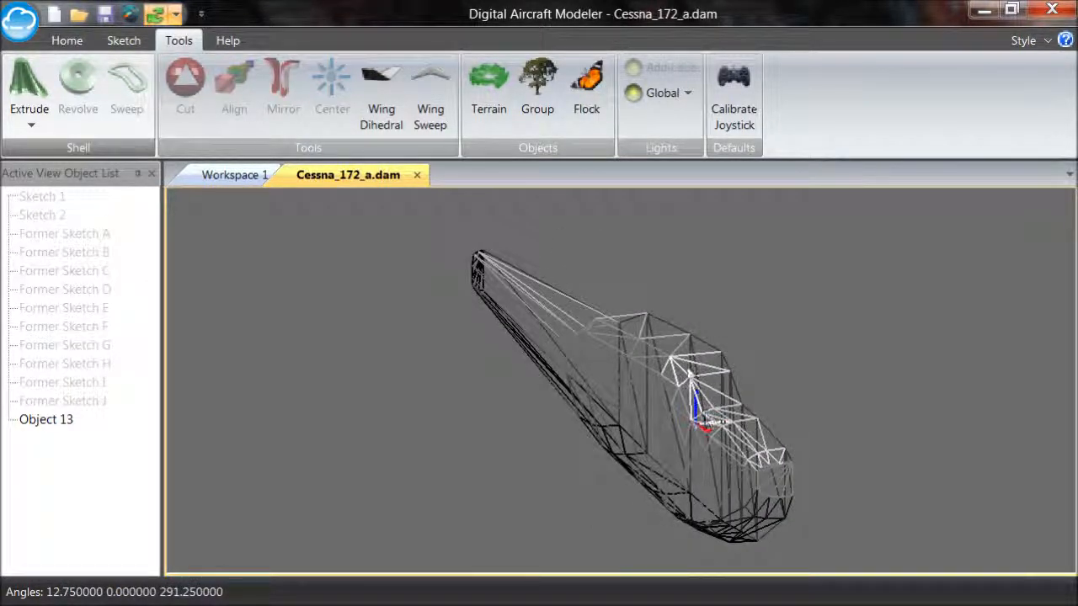
{"action": "middle_click_drag", "start_coordinate": [758, 451], "coordinate": [601, 430]}
{"action": "middle_click_drag", "start_coordinate": [968, 363], "coordinate": [1050, 391]}
{"action": "middle_click_drag", "start_coordinate": [773, 379], "coordinate": [394, 378]}
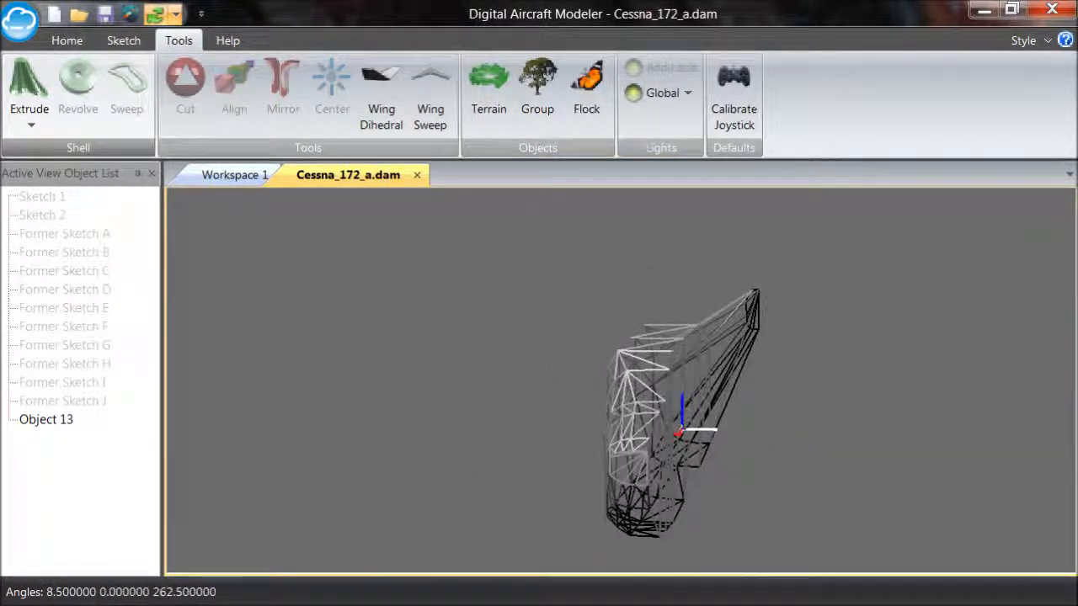
{"action": "middle_click_drag", "start_coordinate": [495, 367], "coordinate": [433, 332]}
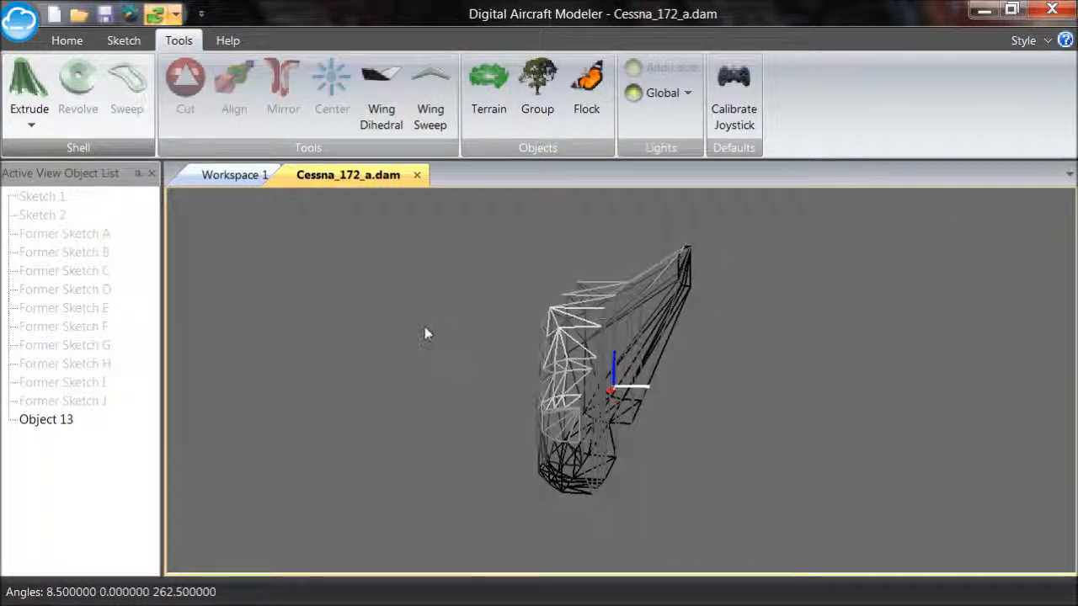
Step: Turn off Wireframe in the surface properties of Object 13
{"action": "right_click", "coordinate": [91, 423]}
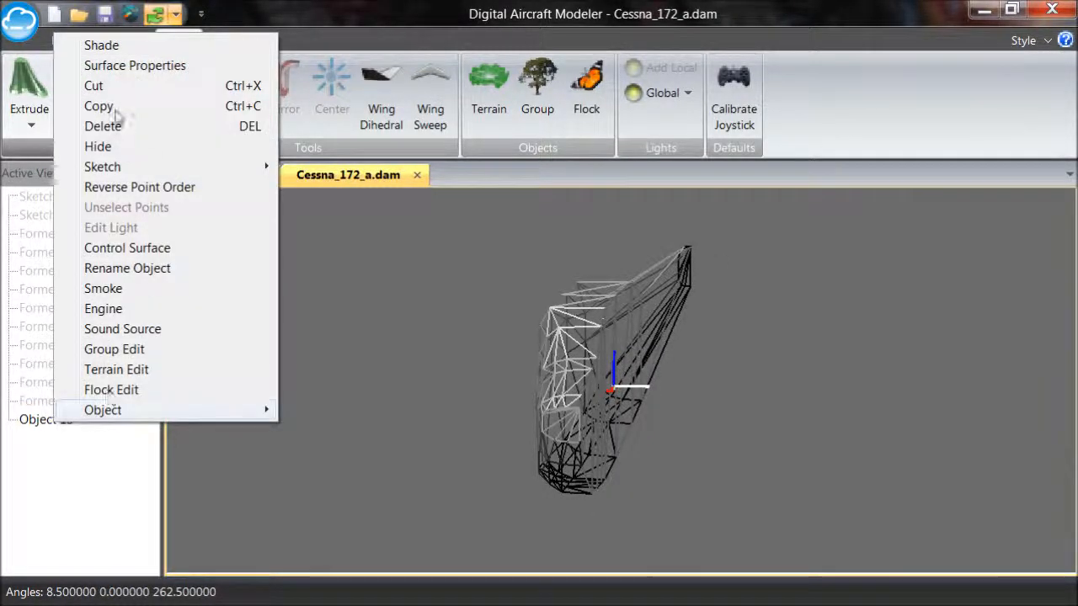
{"action": "left_click", "coordinate": [126, 66]}
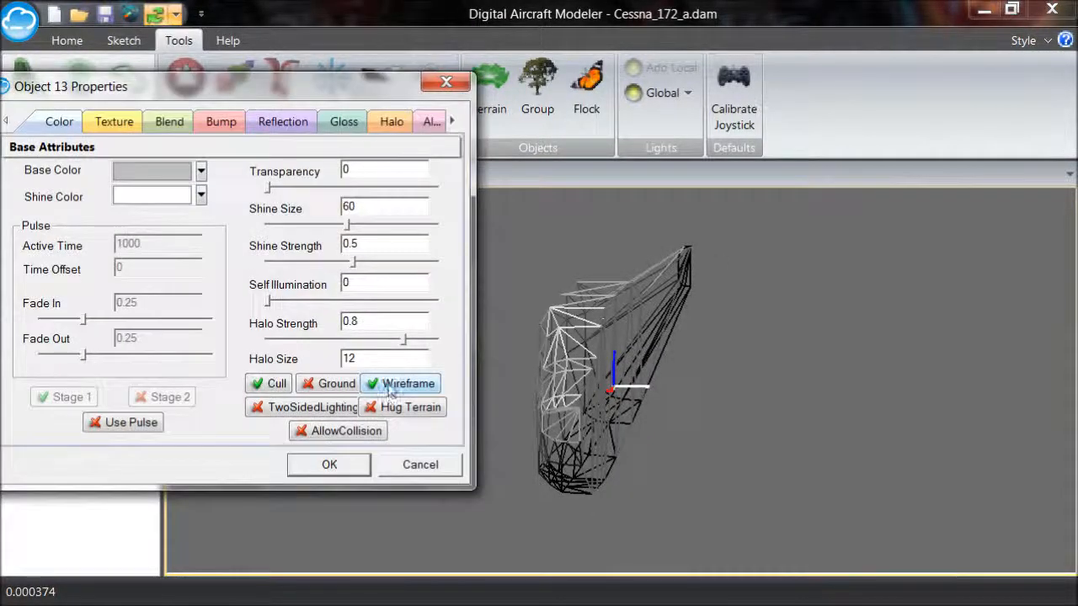
{"action": "left_click", "coordinate": [390, 384]}
{"action": "left_click", "coordinate": [349, 464]}
Step: Change the view's background to a custom grey-blue with Red 78, Green 114 and Blue 135
{"action": "middle_click_drag", "start_coordinate": [622, 380], "coordinate": [615, 339]}
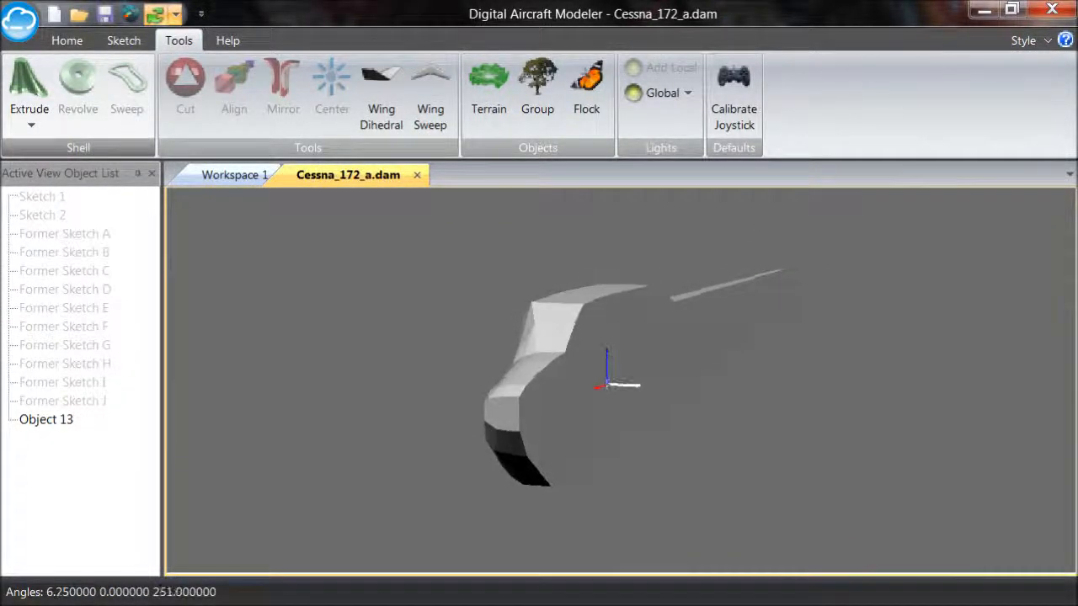
{"action": "left_click", "coordinate": [63, 37]}
{"action": "left_click", "coordinate": [693, 69]}
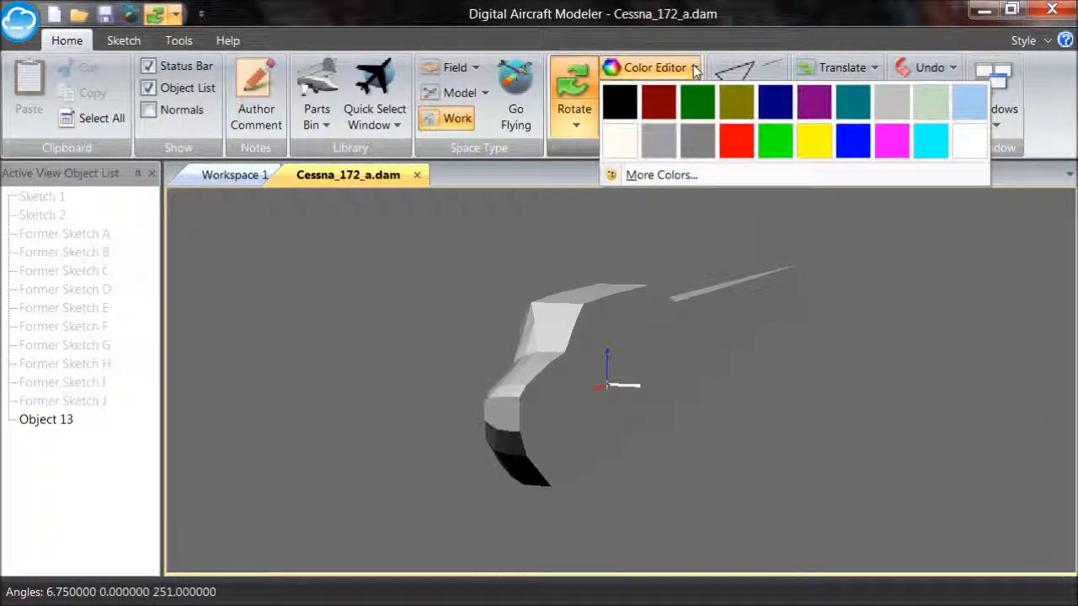
{"action": "left_click", "coordinate": [681, 177]}
{"action": "left_click", "coordinate": [467, 181]}
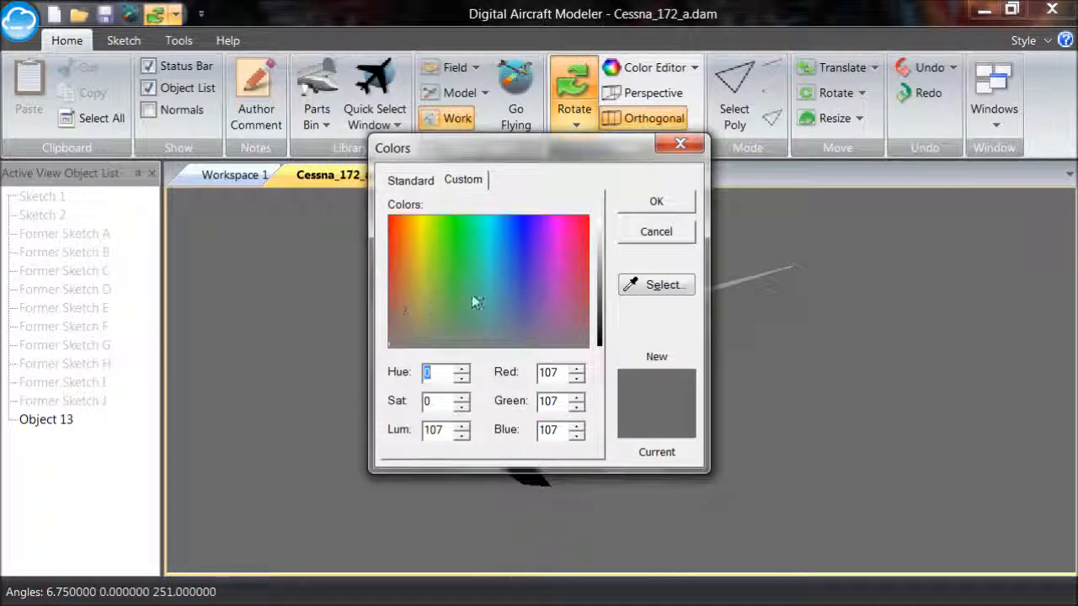
{"action": "left_click", "coordinate": [509, 291]}
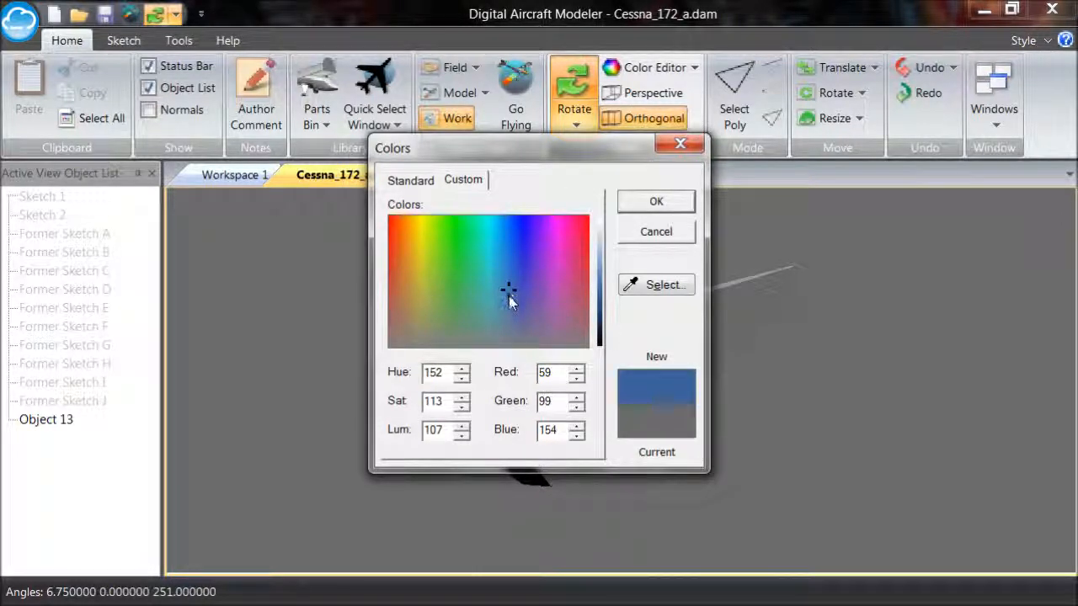
{"action": "left_click", "coordinate": [502, 314]}
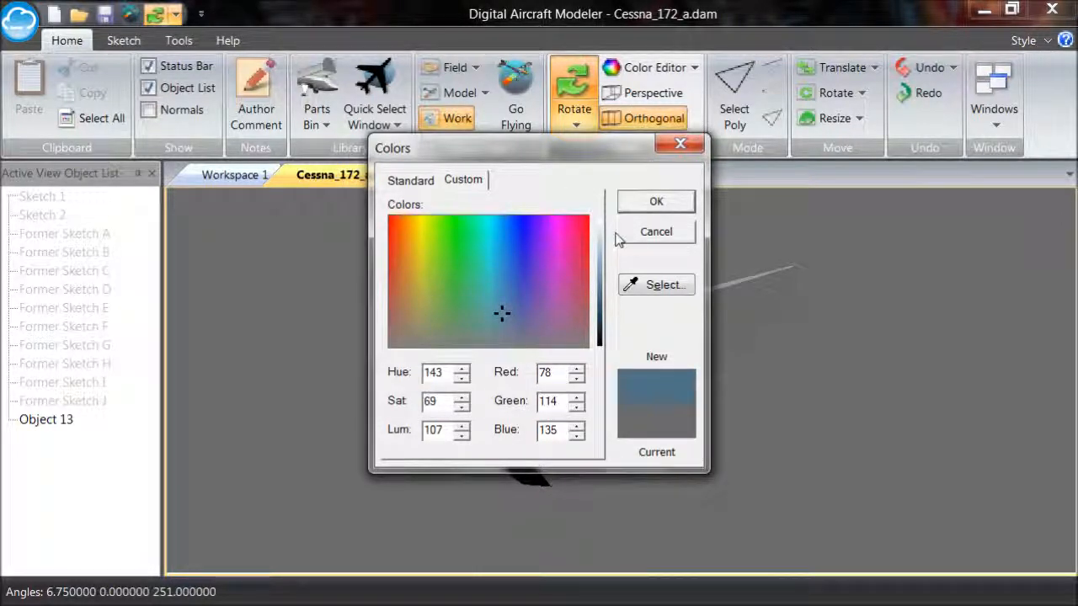
{"action": "left_click", "coordinate": [657, 202]}
Step: Select all polygons of the flat centre-plane face along the fuselage half shell, from the nose to the tail
{"action": "left_click_drag", "start_coordinate": [552, 263], "coordinate": [523, 265]}
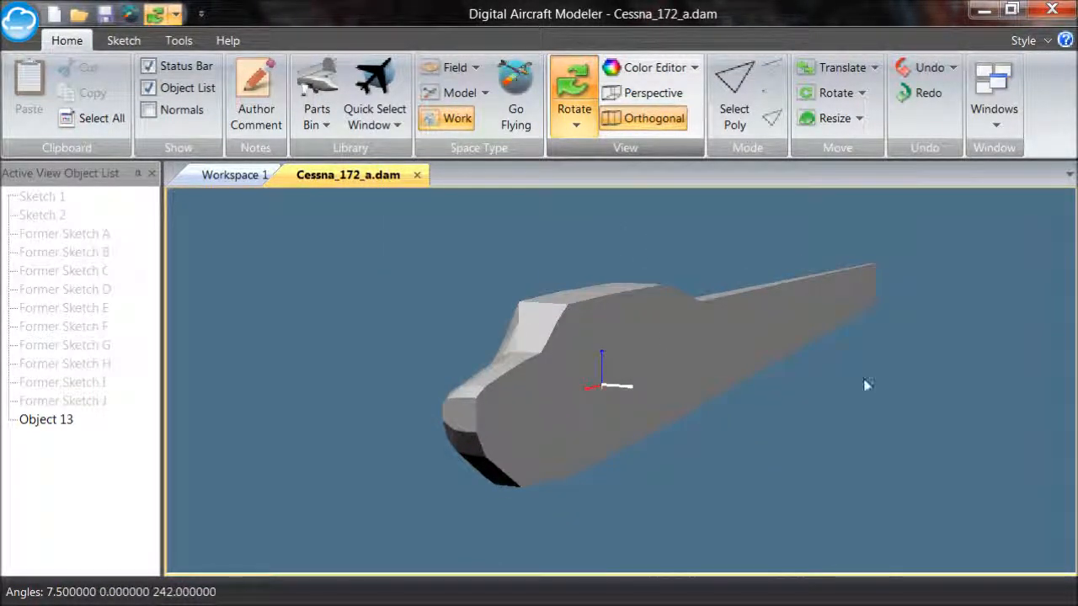
{"action": "scroll", "coordinate": [852, 381], "scroll_direction": "up", "scroll_amount": 4}
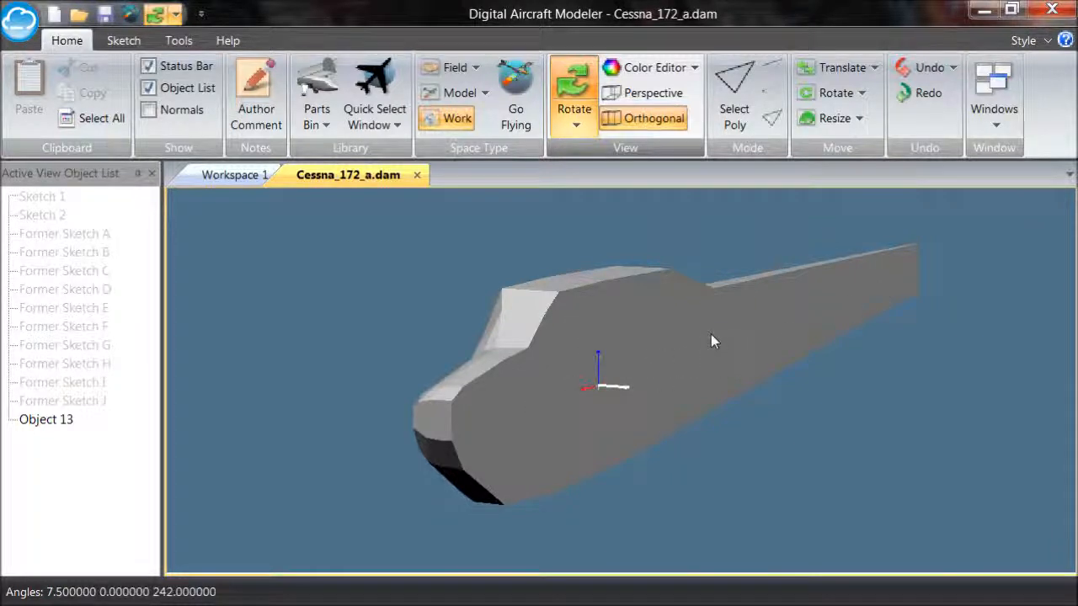
{"action": "left_click", "coordinate": [734, 92]}
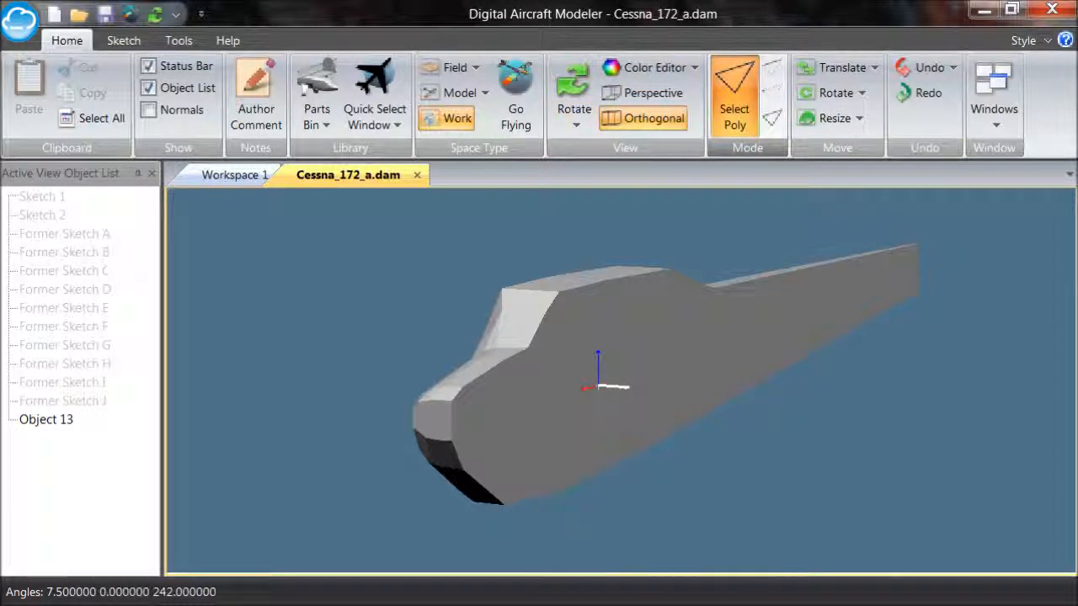
{"action": "left_click", "coordinate": [459, 412]}
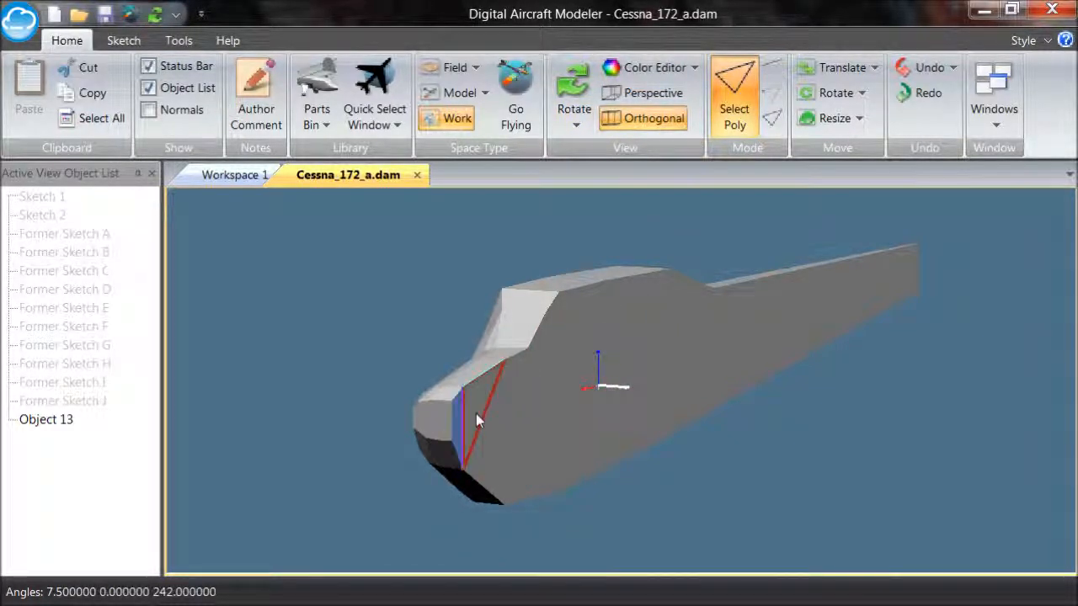
{"action": "left_click", "coordinate": [485, 426]}
{"action": "left_click", "coordinate": [516, 403]}
{"action": "left_click", "coordinate": [534, 400]}
{"action": "left_click", "coordinate": [551, 381]}
{"action": "left_click", "coordinate": [566, 396]}
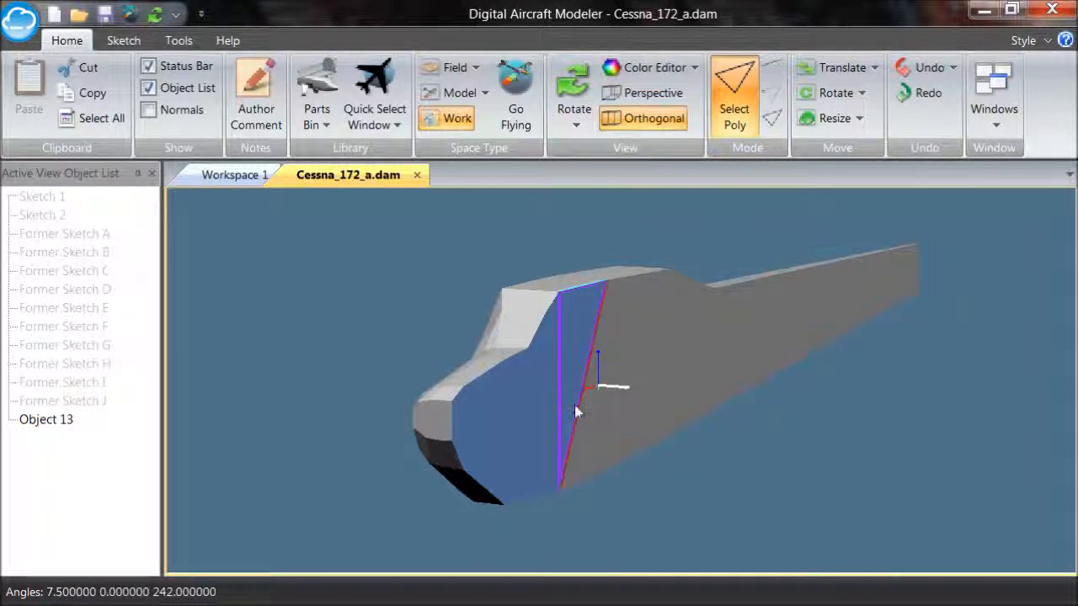
{"action": "left_click", "coordinate": [659, 390]}
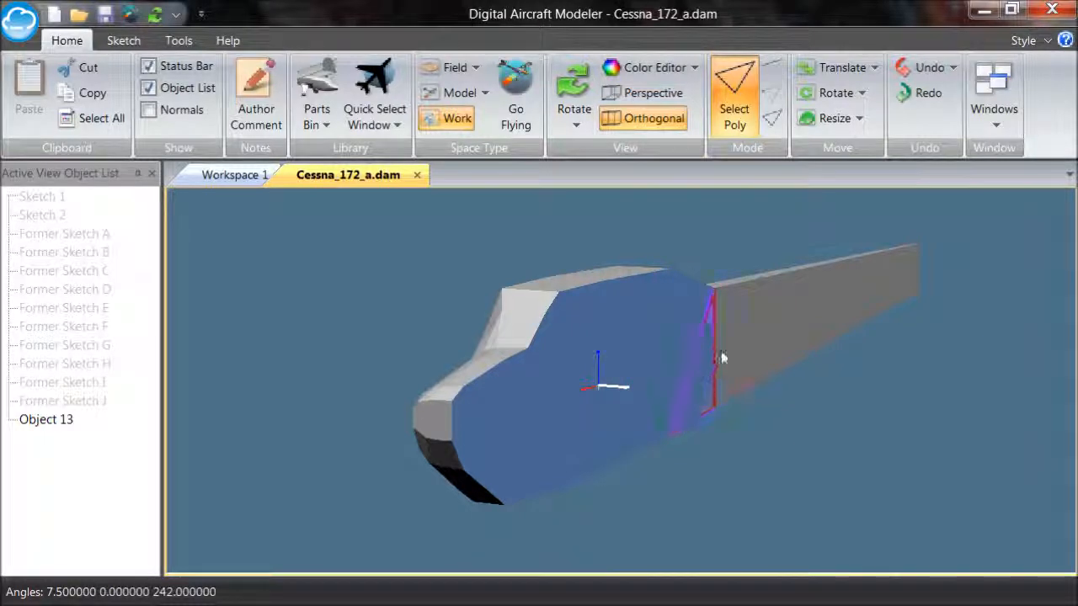
{"action": "left_click", "coordinate": [727, 354]}
{"action": "left_click", "coordinate": [838, 312]}
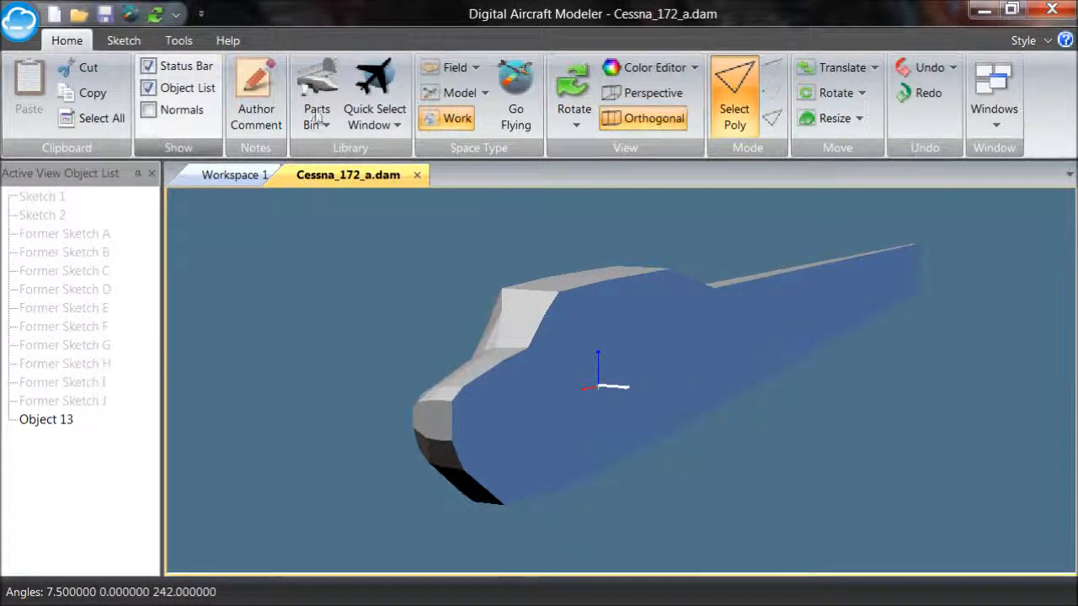
Step: Convert the selected polygons into a separate object named My New Object, without making a copy
{"action": "left_click", "coordinate": [574, 93]}
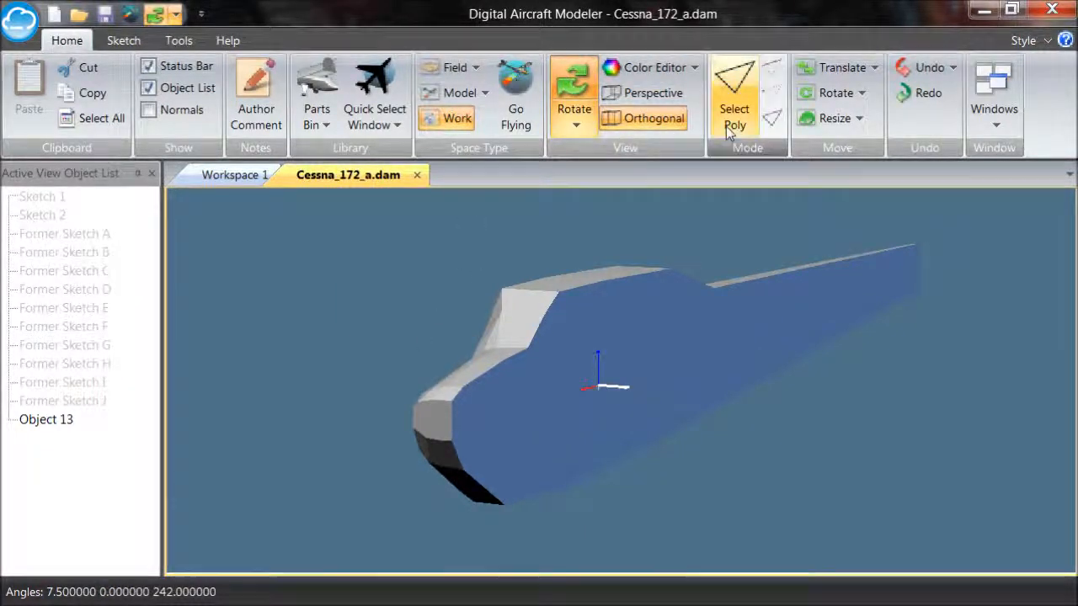
{"action": "mouse_move", "coordinate": [423, 334]}
{"action": "left_mouse_down"}
{"action": "mouse_move", "coordinate": [489, 324]}
{"action": "mouse_move", "coordinate": [538, 293]}
{"action": "mouse_move", "coordinate": [584, 315]}
{"action": "mouse_move", "coordinate": [646, 268]}
{"action": "mouse_move", "coordinate": [695, 314]}
{"action": "mouse_move", "coordinate": [682, 341]}
{"action": "mouse_move", "coordinate": [698, 371]}
{"action": "mouse_move", "coordinate": [721, 351]}
{"action": "mouse_move", "coordinate": [639, 330]}
{"action": "mouse_move", "coordinate": [625, 266]}
{"action": "mouse_move", "coordinate": [582, 197]}
{"action": "mouse_move", "coordinate": [500, 287]}
{"action": "mouse_move", "coordinate": [419, 350]}
{"action": "left_mouse_up"}
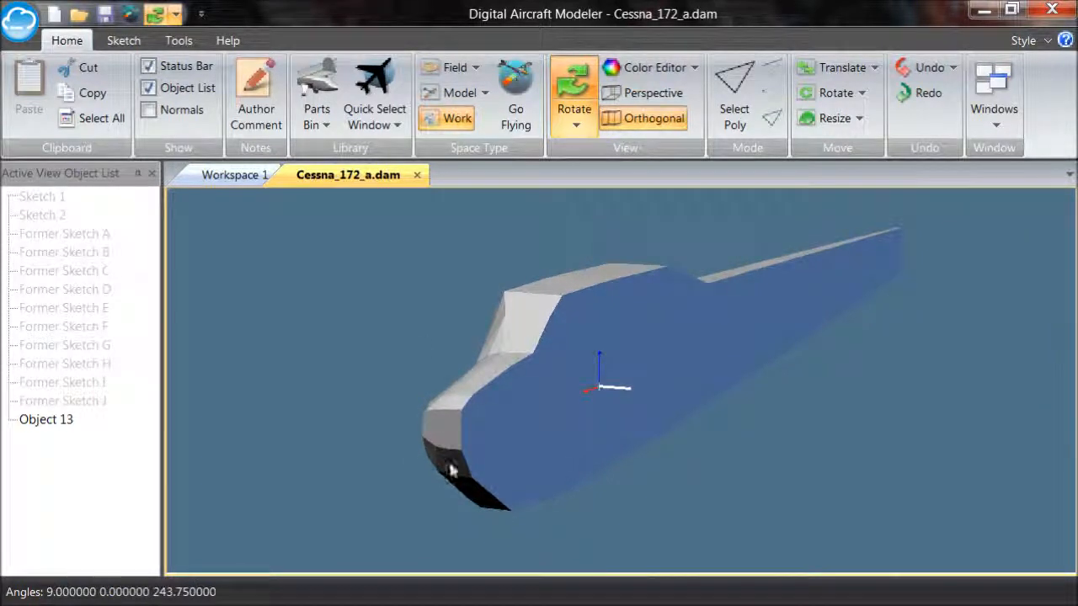
{"action": "right_click", "coordinate": [376, 267]}
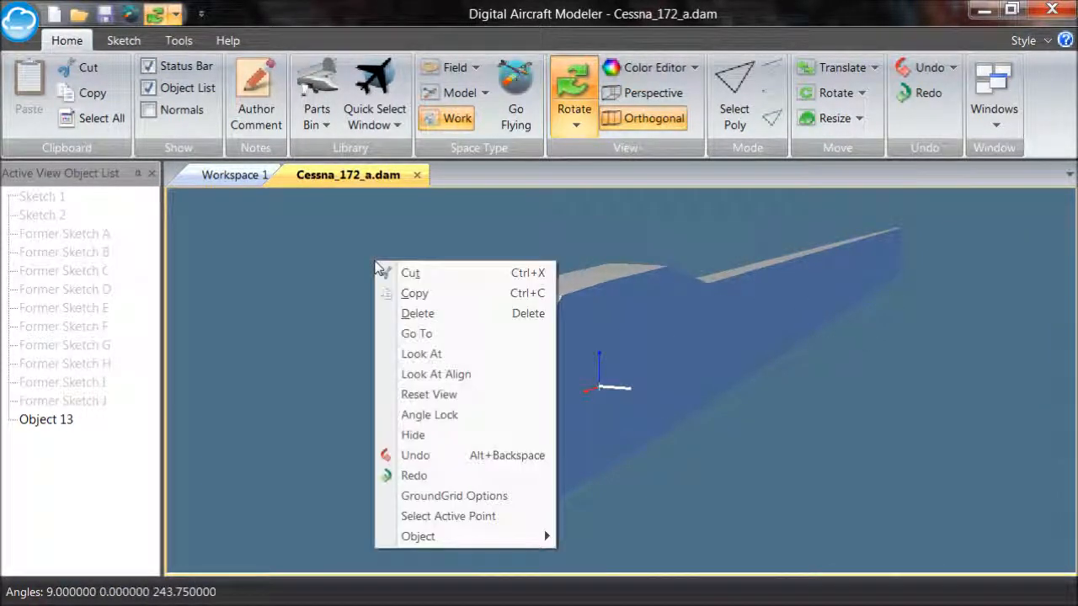
{"action": "mouse_move", "coordinate": [413, 536]}
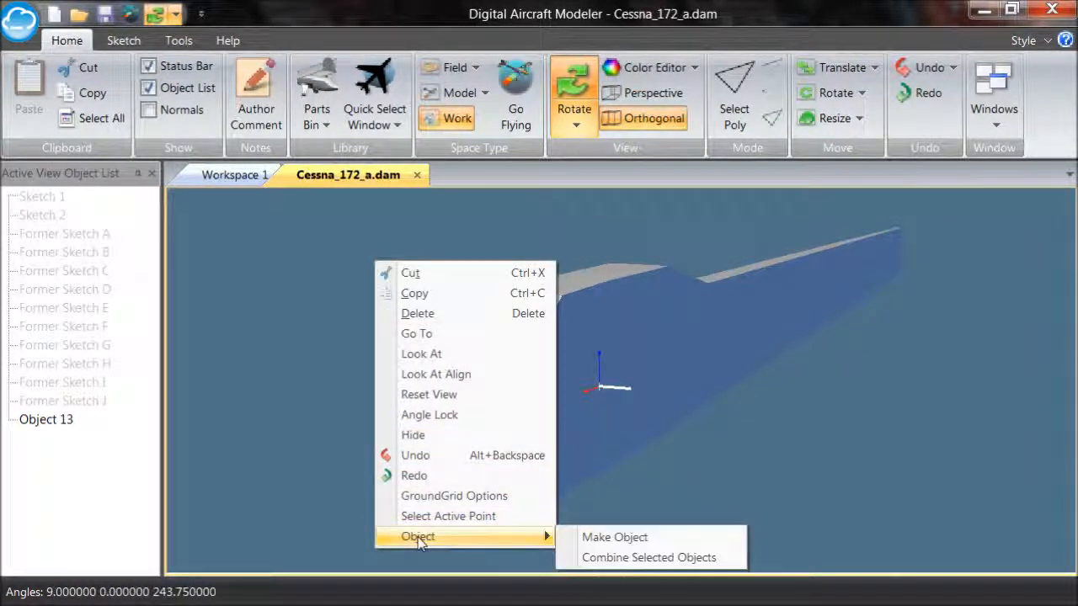
{"action": "left_click", "coordinate": [587, 539]}
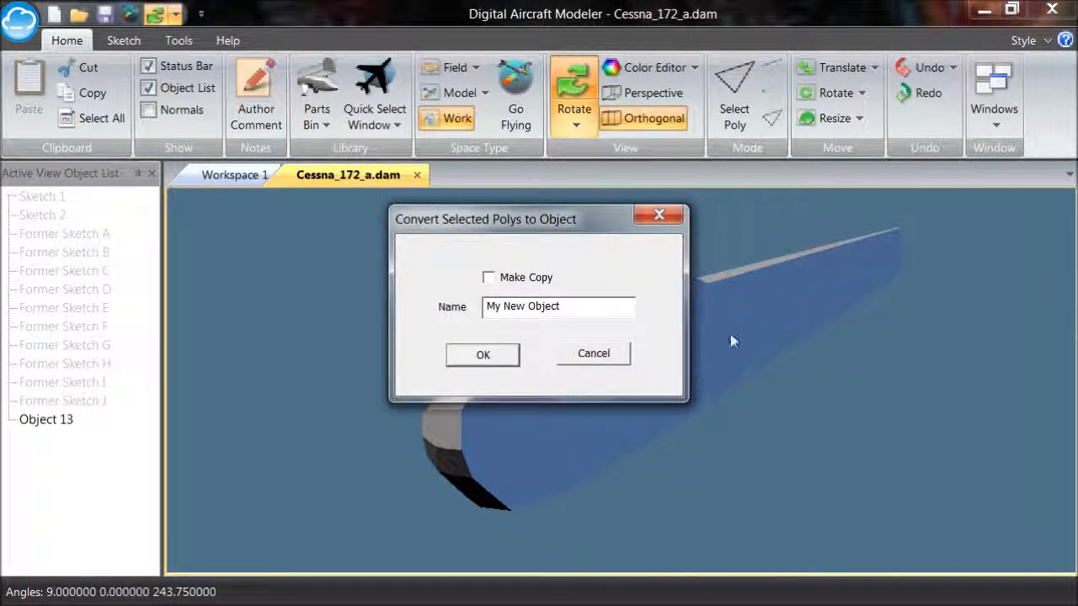
{"action": "left_click", "coordinate": [500, 356]}
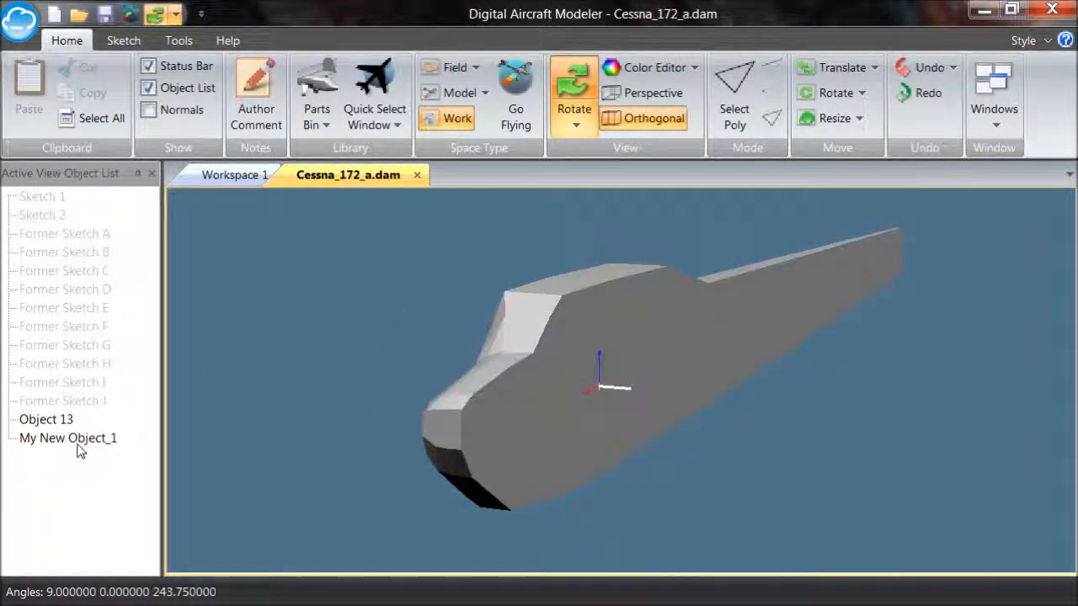
Step: Highlight both objects in turn to tell them apart and permanently delete My New Object_1, the flat centre-plane face
{"action": "left_click", "coordinate": [80, 445]}
{"action": "left_click", "coordinate": [52, 426]}
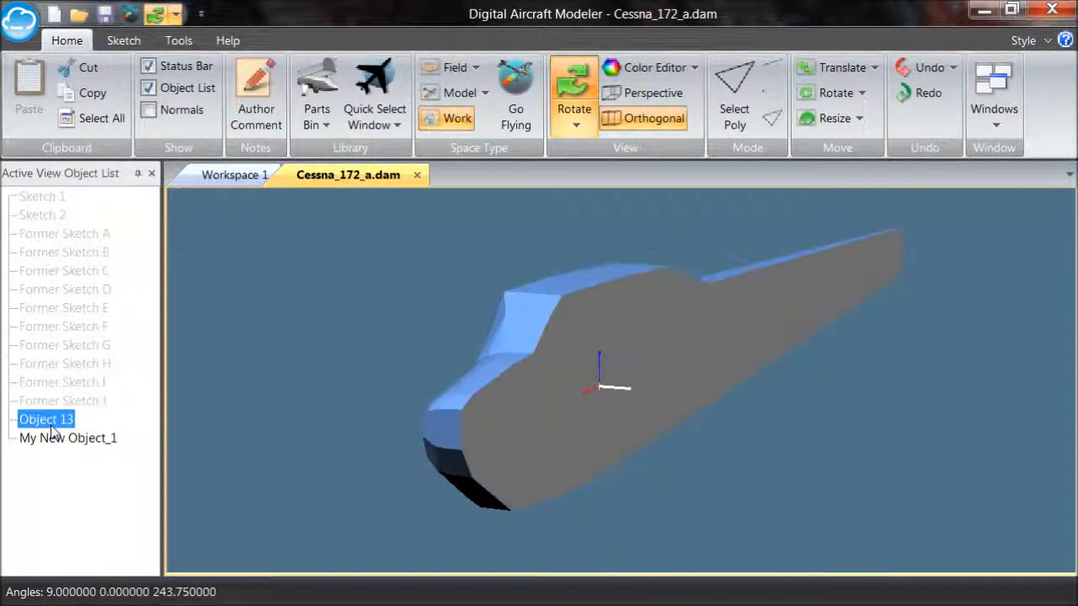
{"action": "left_click", "coordinate": [57, 440]}
{"action": "left_click", "coordinate": [71, 479]}
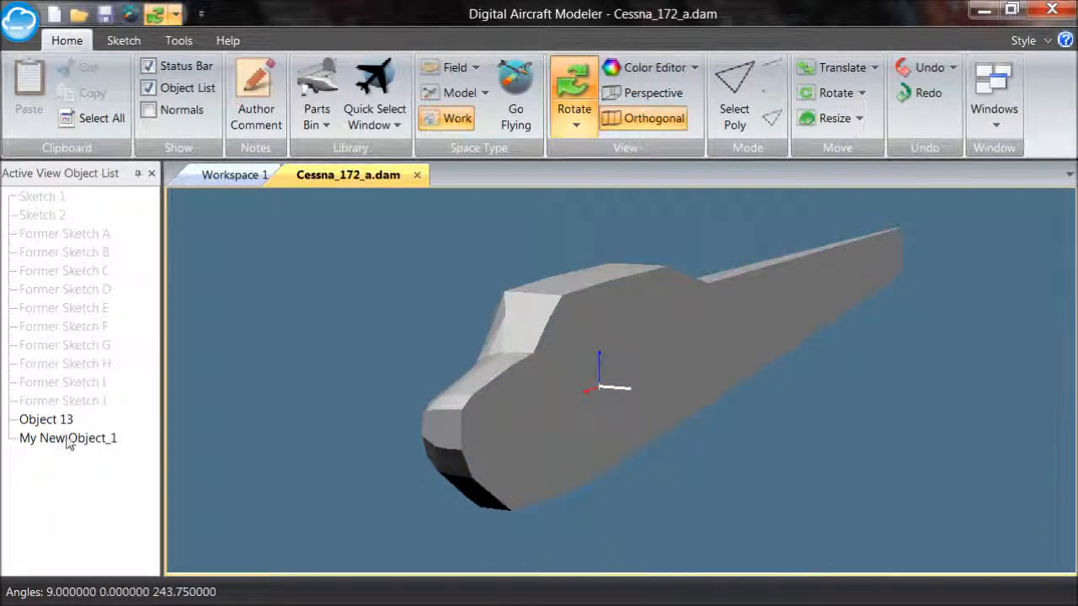
{"action": "right_click", "coordinate": [69, 444]}
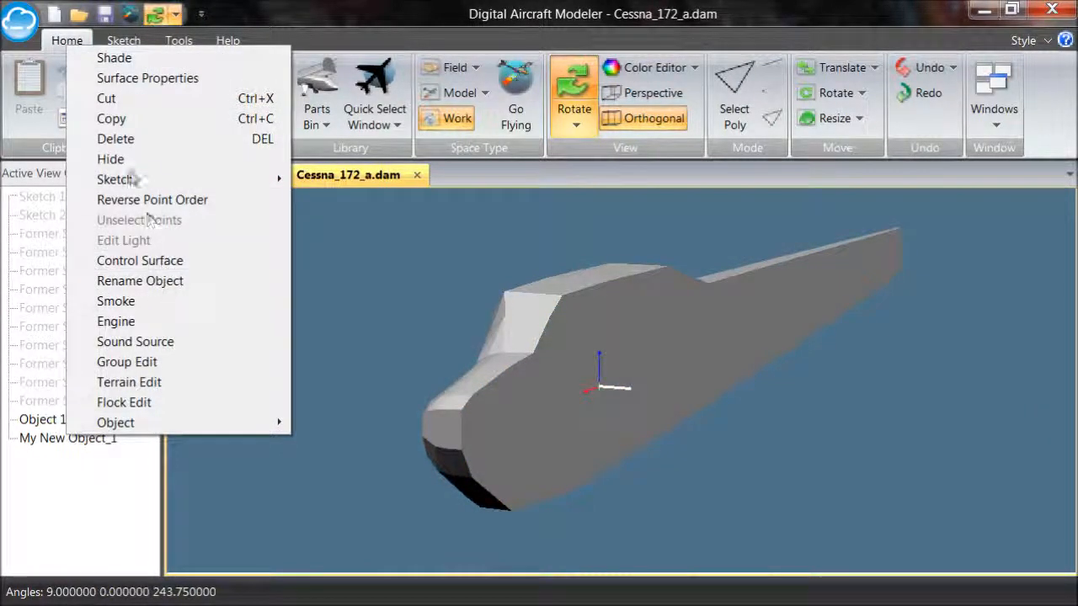
{"action": "left_click", "coordinate": [115, 138]}
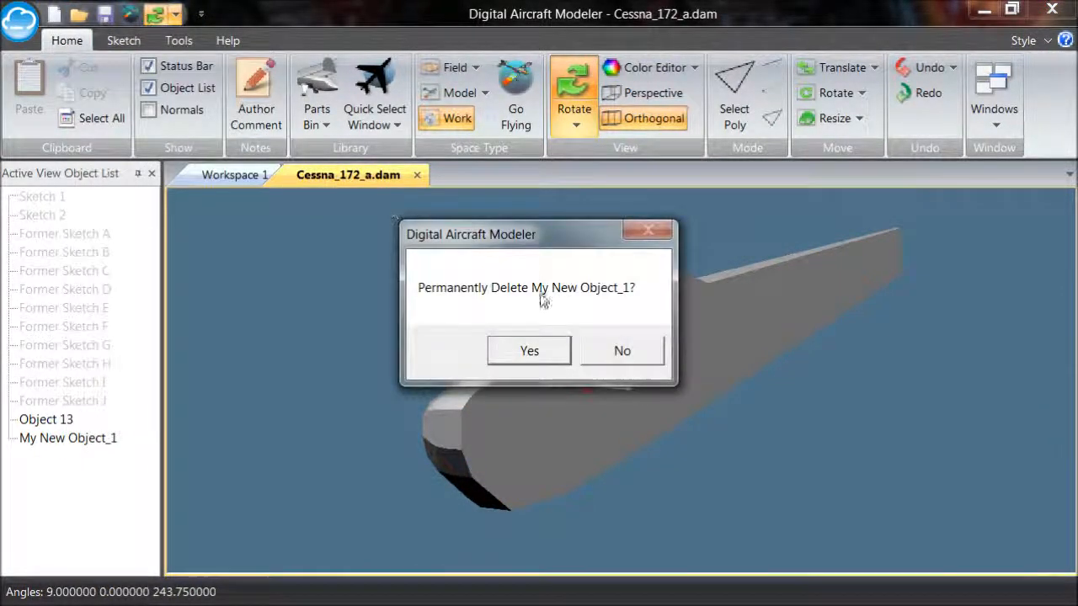
{"action": "left_click", "coordinate": [552, 357]}
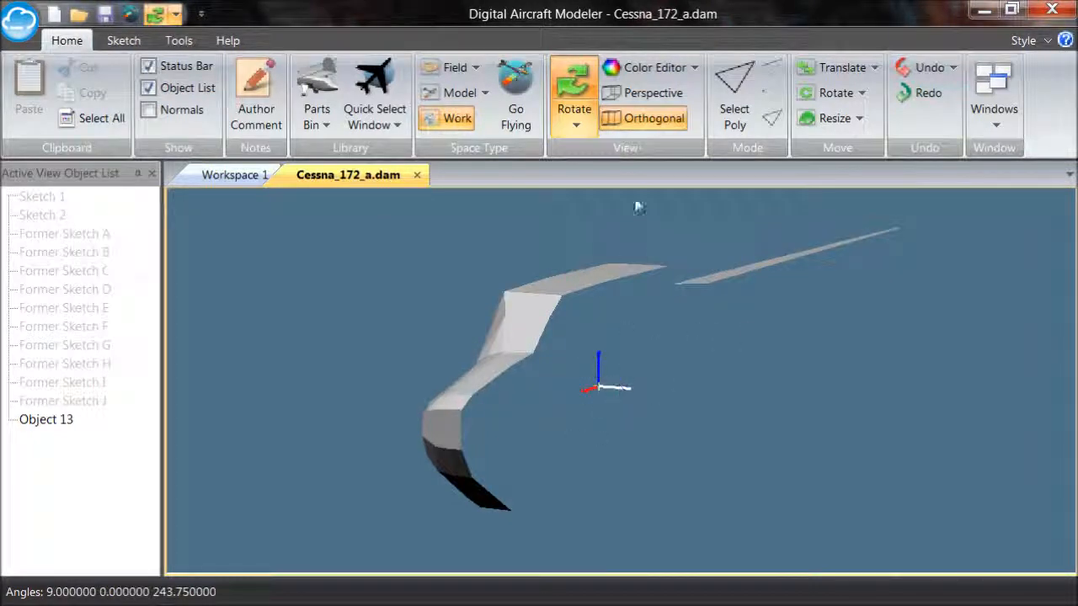
Step: Switch Cull off and back on in the surface properties of Object 13 to check the shell's inner faces
{"action": "right_click", "coordinate": [61, 425]}
{"action": "left_click", "coordinate": [144, 60]}
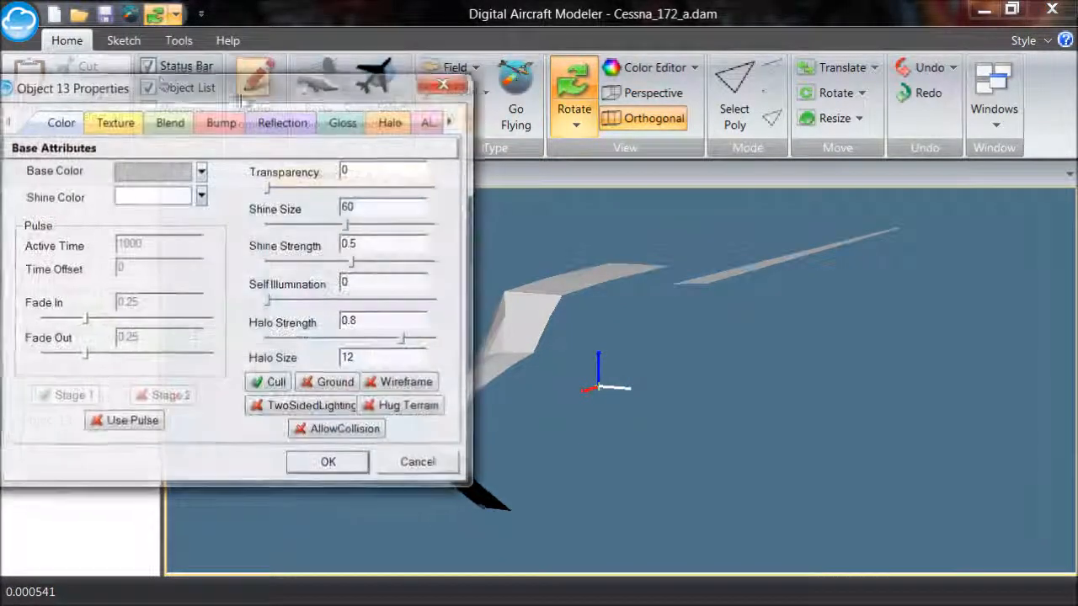
{"action": "left_click", "coordinate": [277, 384]}
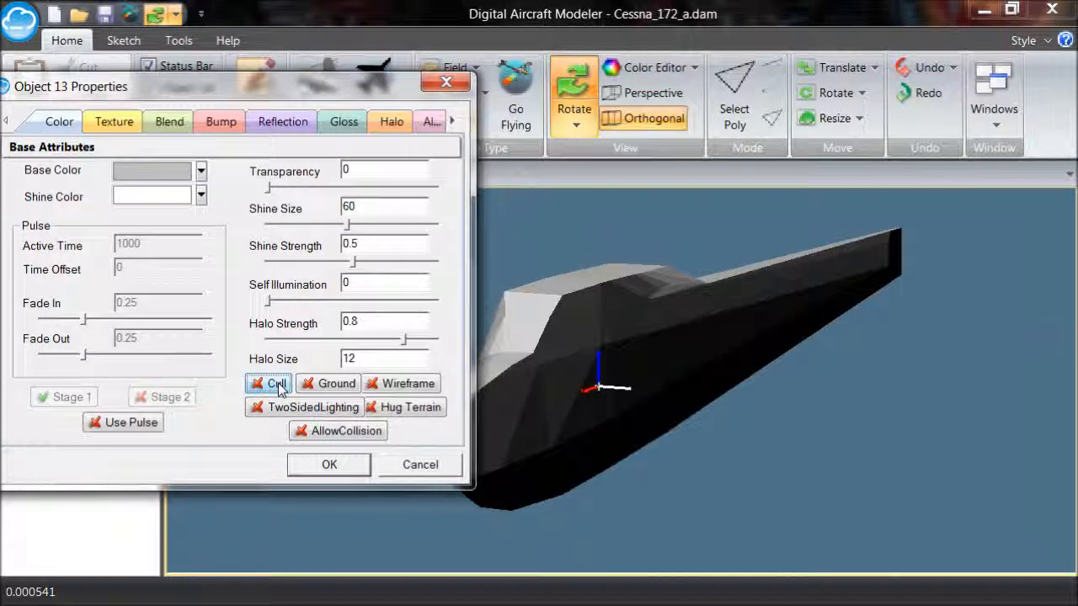
{"action": "left_click", "coordinate": [277, 384]}
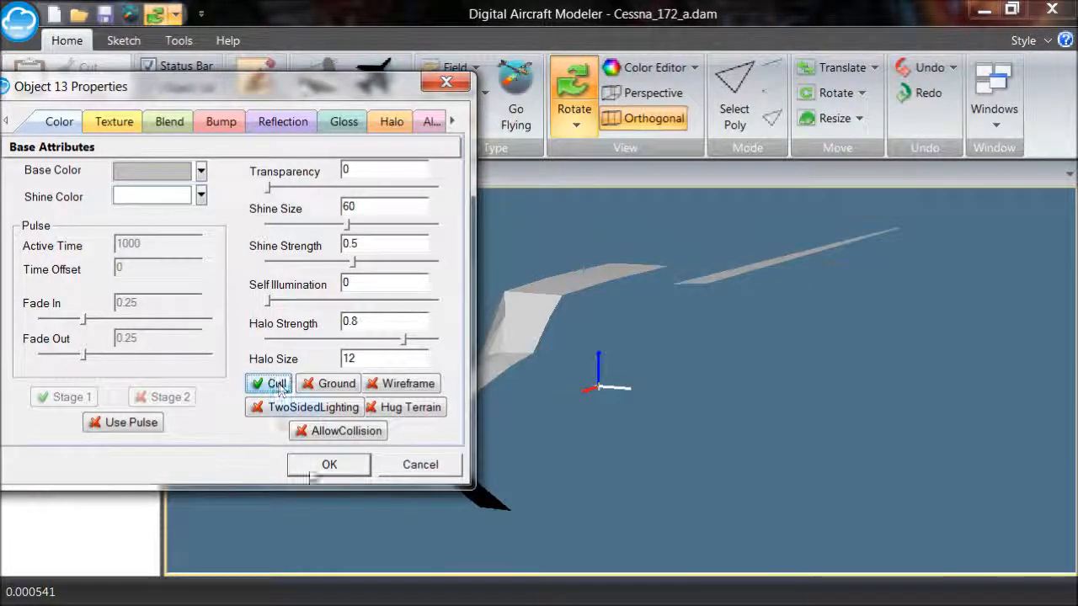
{"action": "left_click", "coordinate": [327, 465]}
Step: Mirror Object 13 across the XZ plane to complete the other half of the fuselage
{"action": "left_click_drag", "start_coordinate": [380, 354], "coordinate": [411, 360]}
{"action": "left_click", "coordinate": [46, 419]}
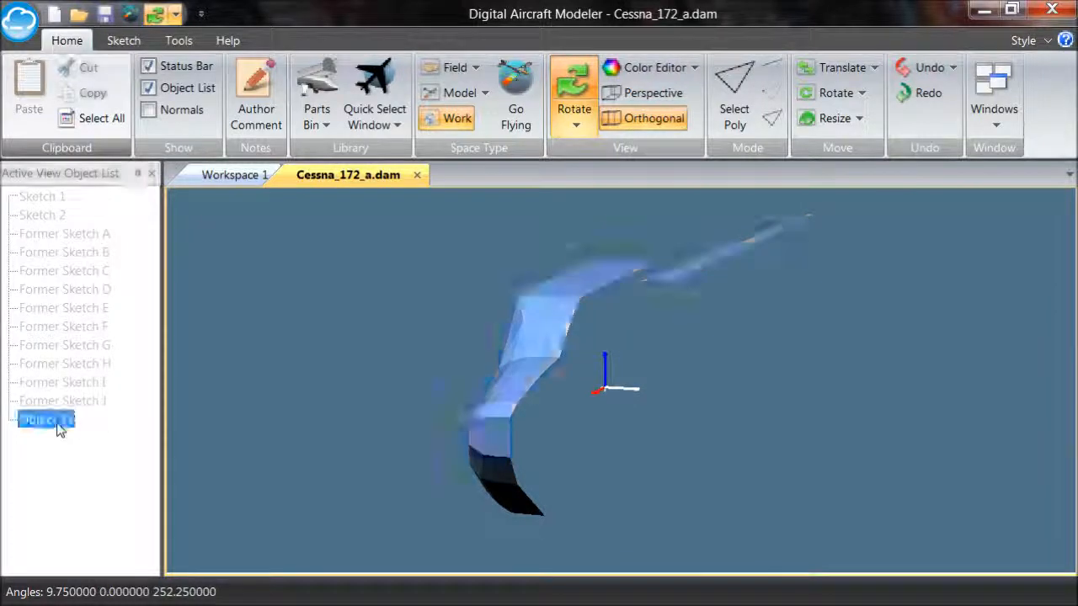
{"action": "left_click", "coordinate": [179, 41]}
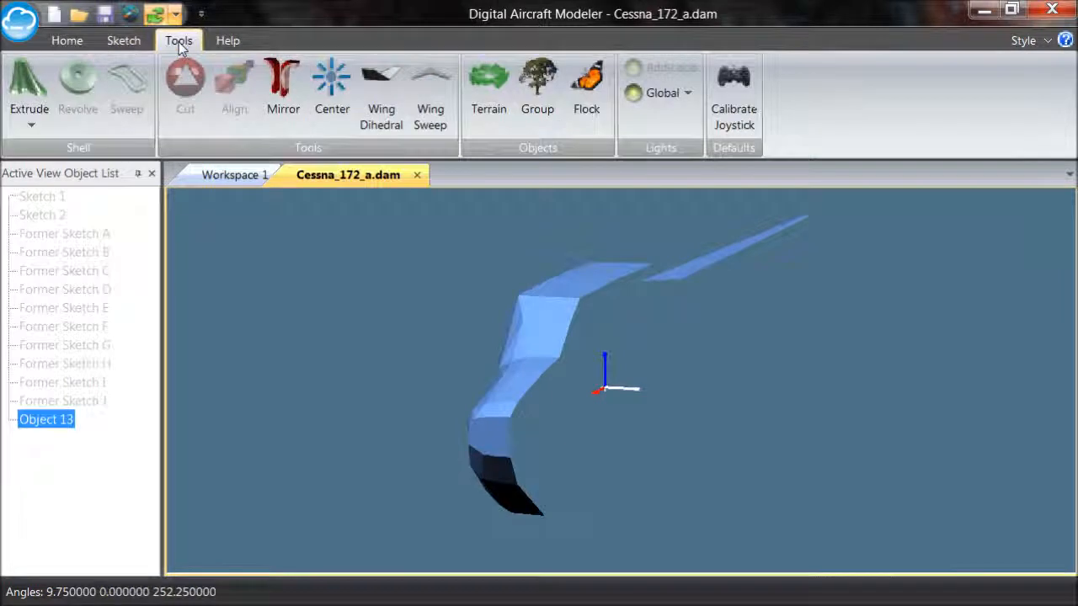
{"action": "left_click", "coordinate": [286, 91]}
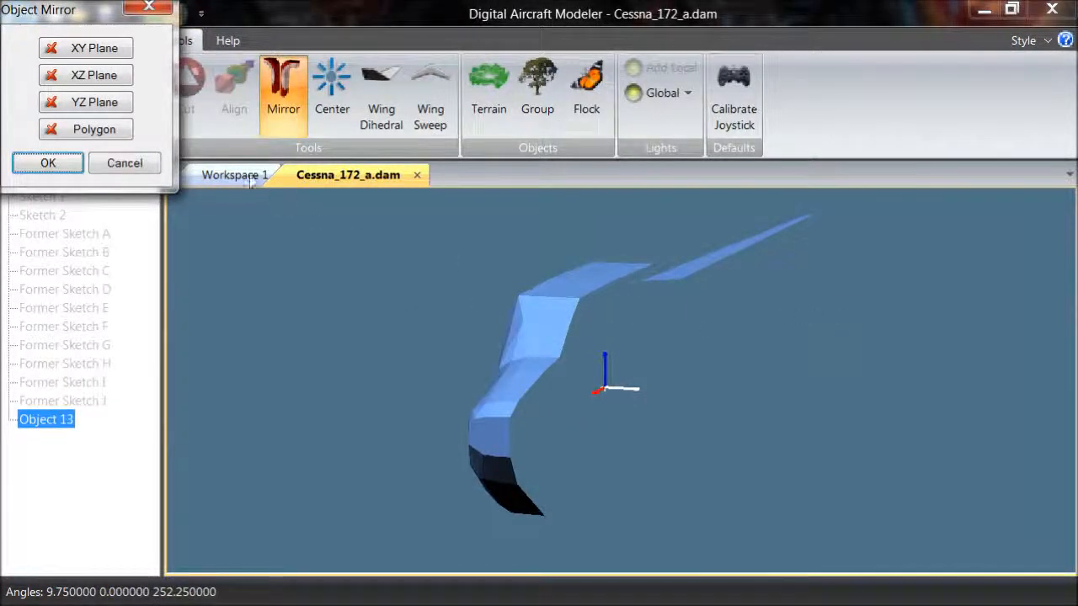
{"action": "left_click", "coordinate": [114, 75]}
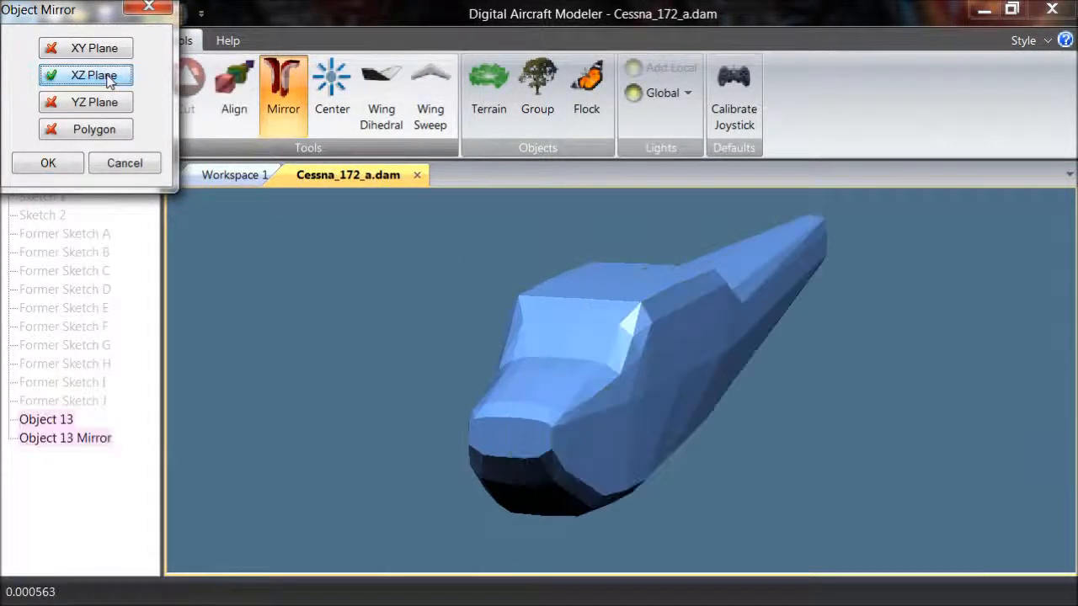
{"action": "left_click", "coordinate": [49, 163]}
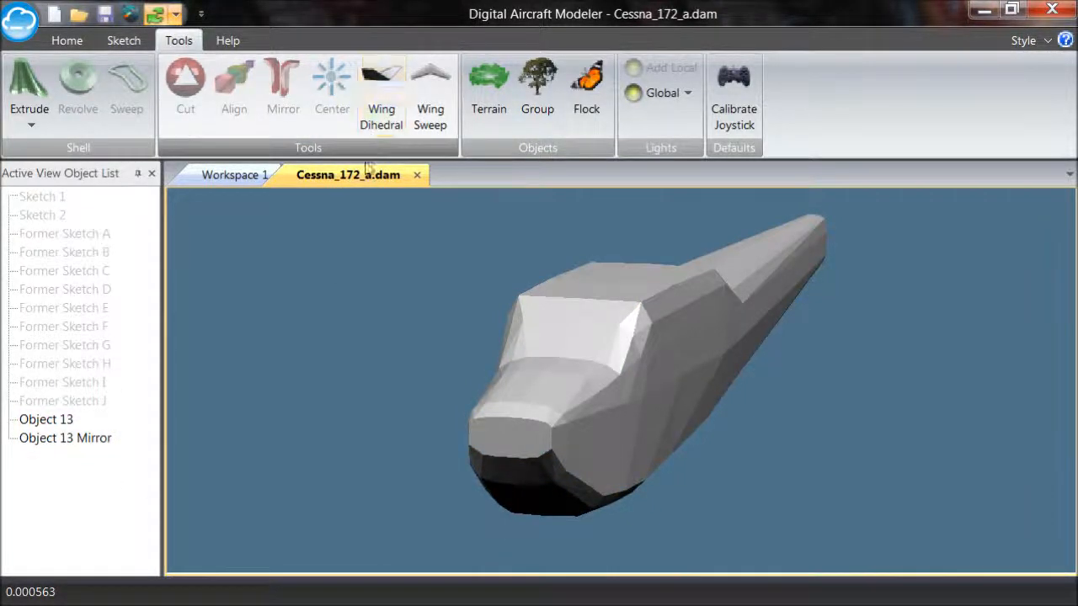
Step: Examine the completed fuselage from the front, rear and sides
{"action": "left_click", "coordinate": [69, 40]}
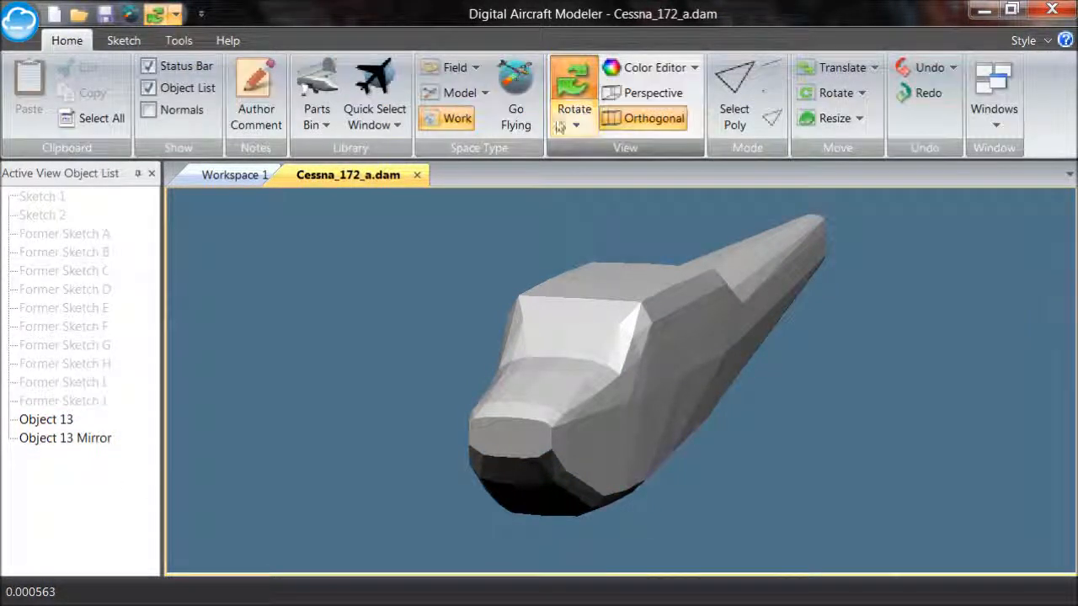
{"action": "left_click", "coordinate": [559, 126]}
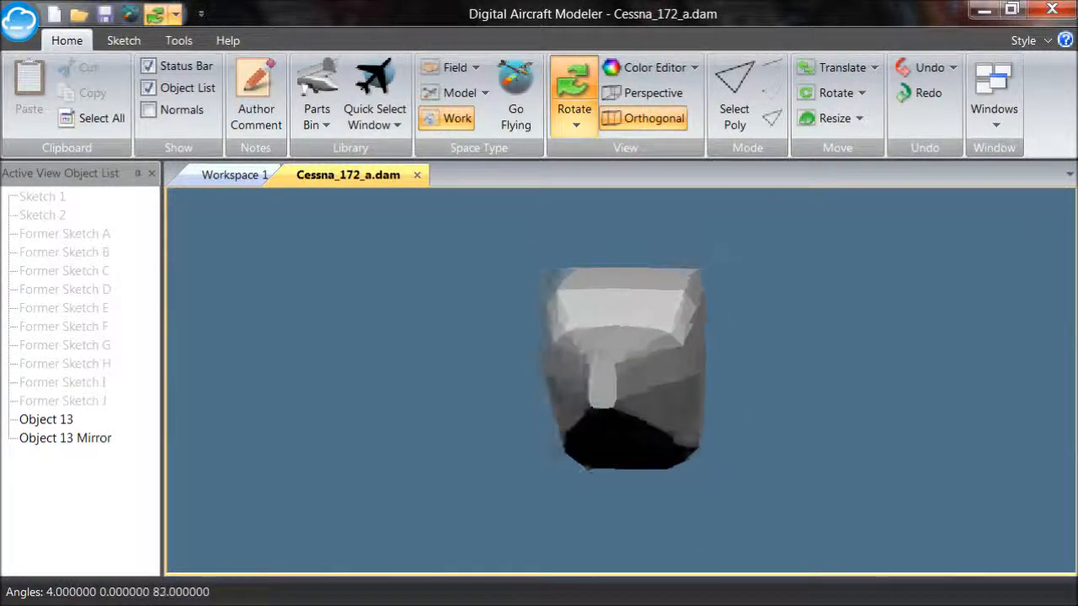
{"action": "left_click_drag", "start_coordinate": [327, 302], "coordinate": [343, 303]}
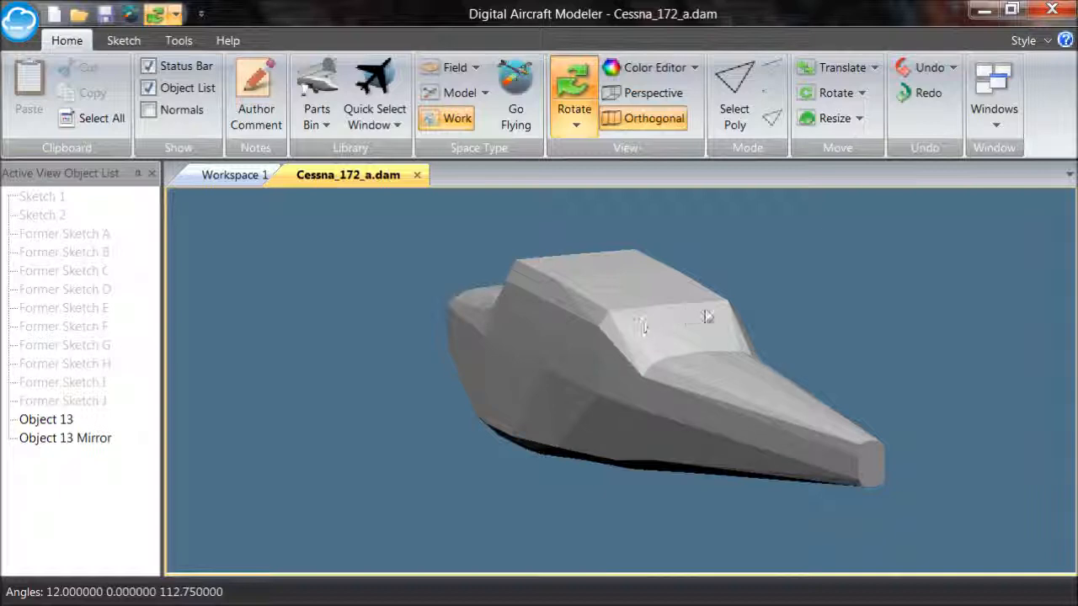
{"action": "left_click_drag", "start_coordinate": [477, 425], "coordinate": [17, 476]}
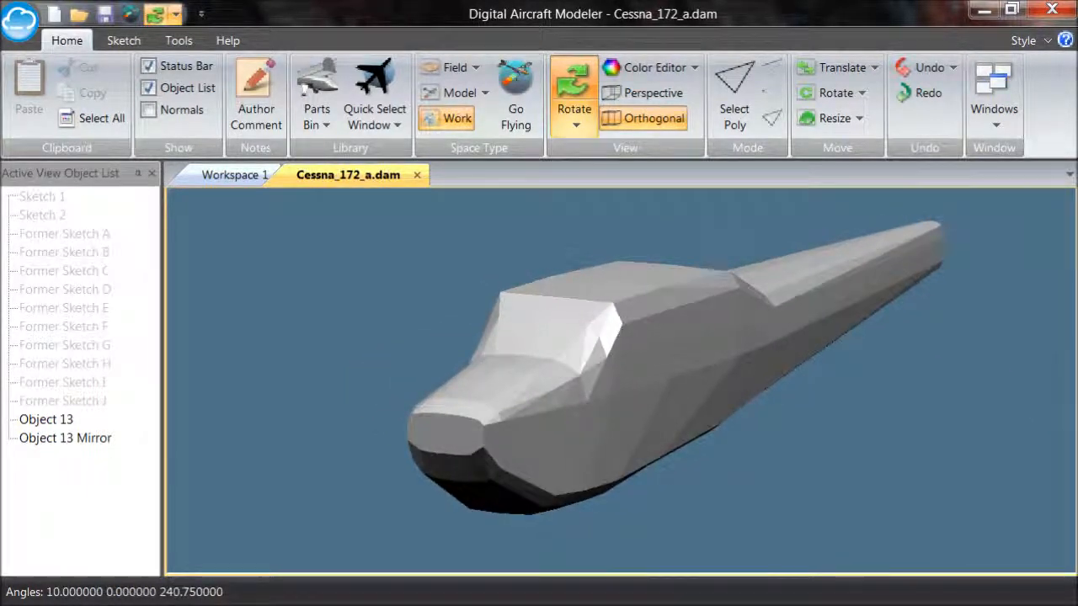
Step: Combine Object 13 and Object 13 Mirror into a single fuselage object and highlight it to check that it covers both halves
{"action": "left_click", "coordinate": [64, 425]}
{"action": "left_click", "coordinate": [64, 438], "text": "ctrl"}
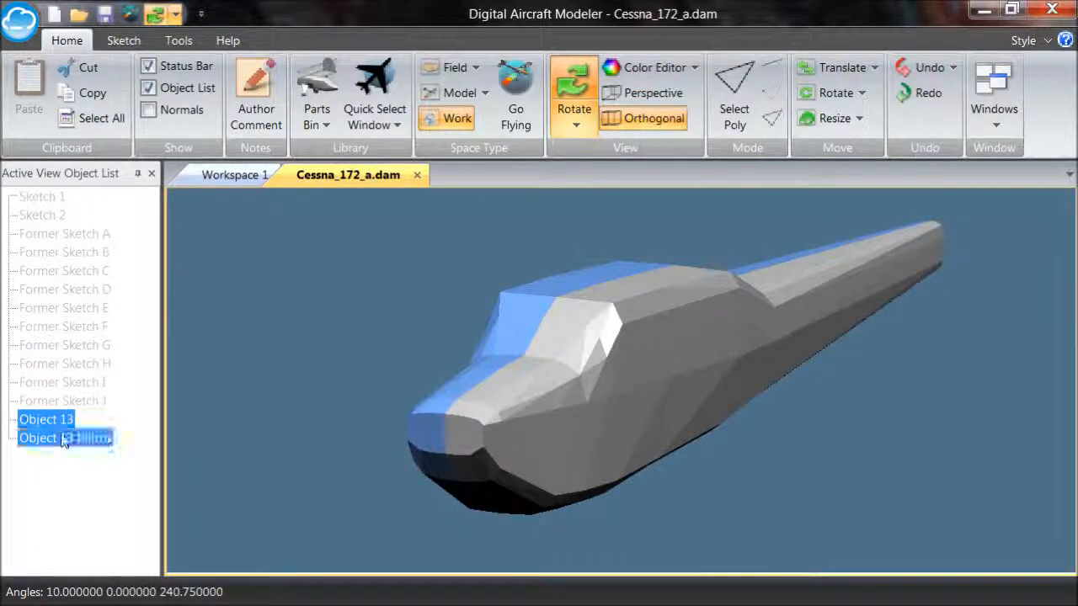
{"action": "right_click", "coordinate": [63, 445]}
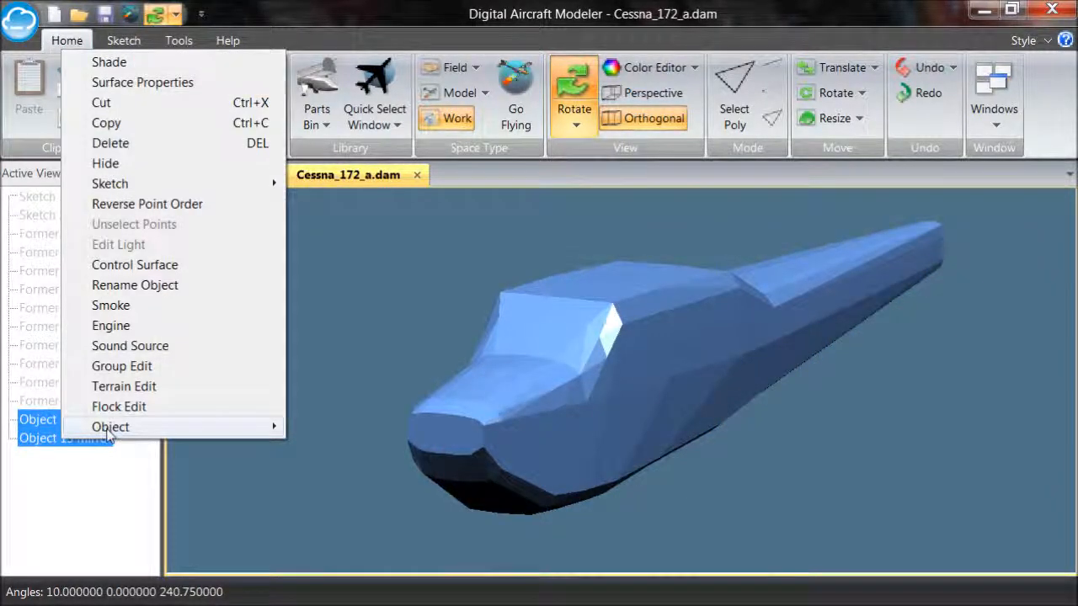
{"action": "mouse_move", "coordinate": [243, 427]}
{"action": "left_click", "coordinate": [337, 449]}
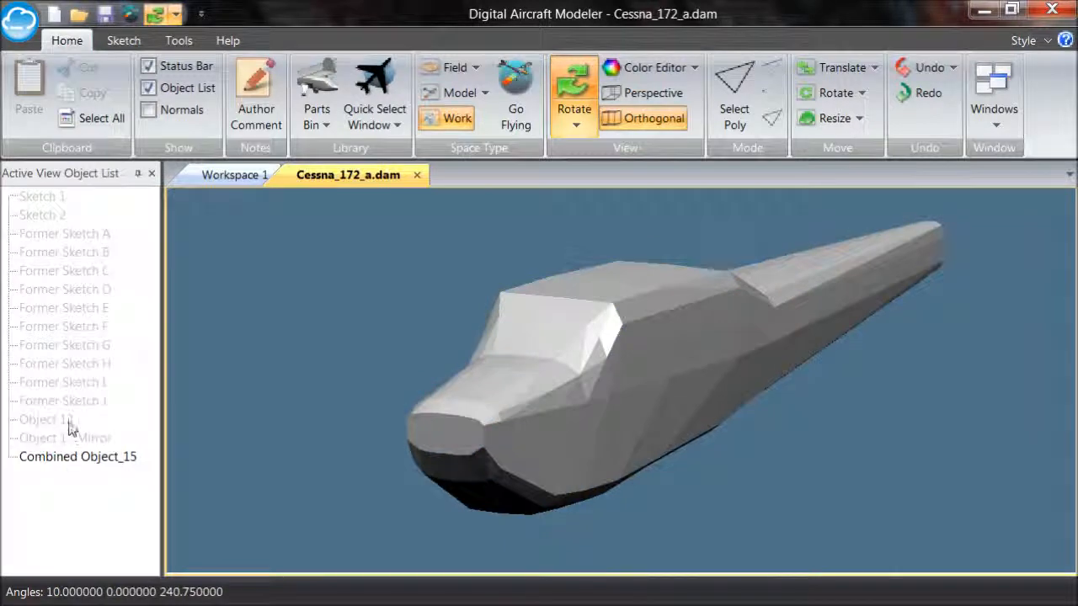
{"action": "left_click", "coordinate": [76, 457]}
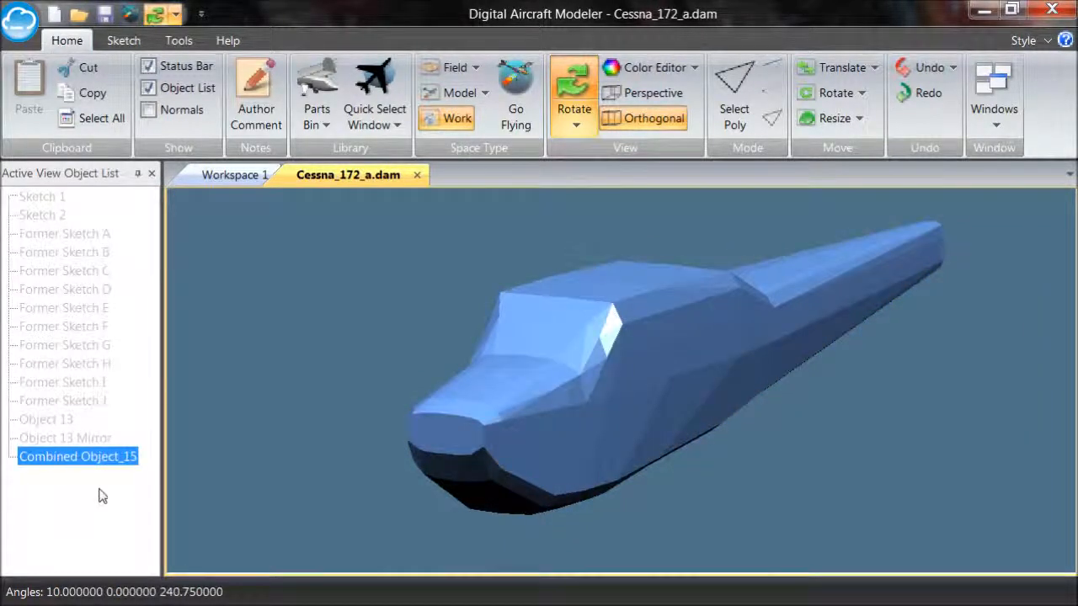
{"action": "left_click", "coordinate": [99, 493]}
Step: Apply smooth shading to the combined fuselage object with a maximum angle of 50
{"action": "right_click", "coordinate": [88, 466]}
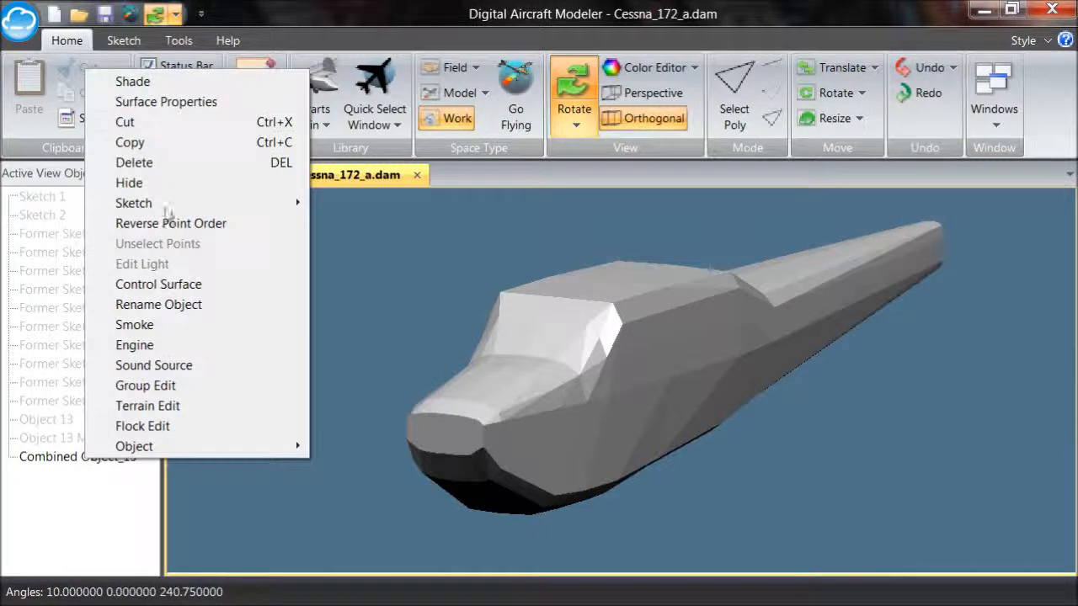
{"action": "left_click", "coordinate": [143, 81]}
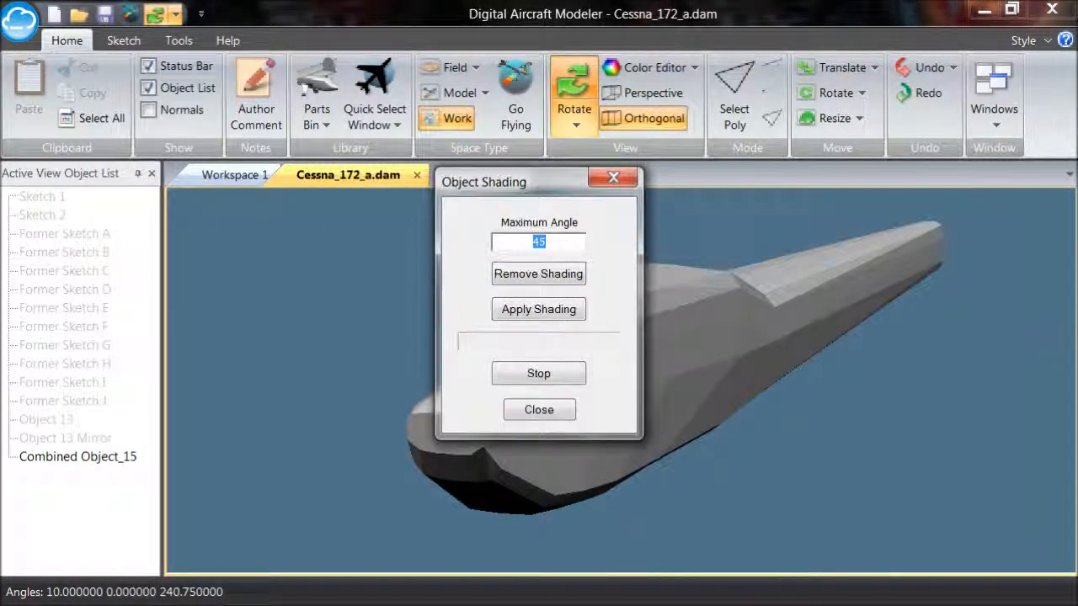
{"action": "type", "text": "50"}
{"action": "left_click", "coordinate": [549, 313]}
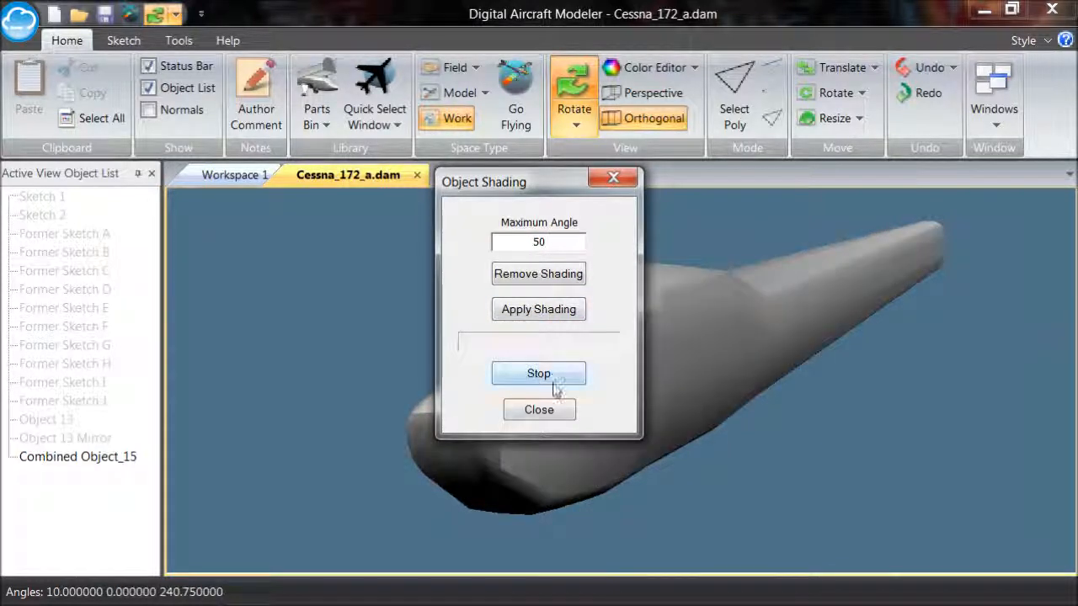
{"action": "left_click", "coordinate": [539, 409]}
{"action": "mouse_move", "coordinate": [541, 331]}
{"action": "left_mouse_down"}
{"action": "mouse_move", "coordinate": [550, 348]}
{"action": "mouse_move", "coordinate": [840, 294]}
{"action": "mouse_move", "coordinate": [1049, 290]}
{"action": "mouse_move", "coordinate": [1047, 307]}
{"action": "mouse_move", "coordinate": [977, 313]}
{"action": "mouse_move", "coordinate": [536, 322]}
{"action": "mouse_move", "coordinate": [534, 347]}
{"action": "left_mouse_up"}
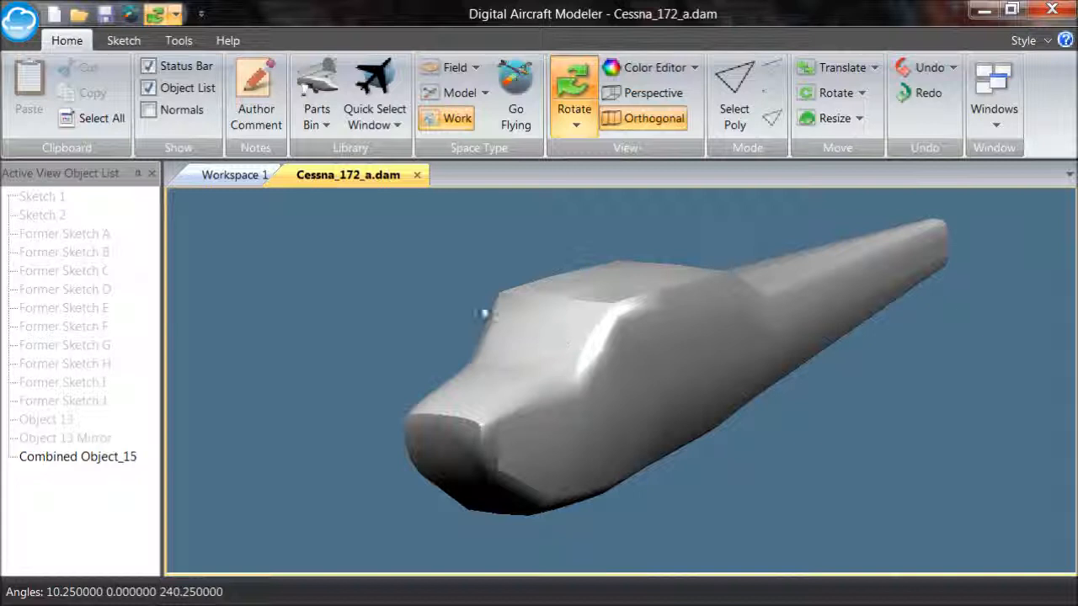